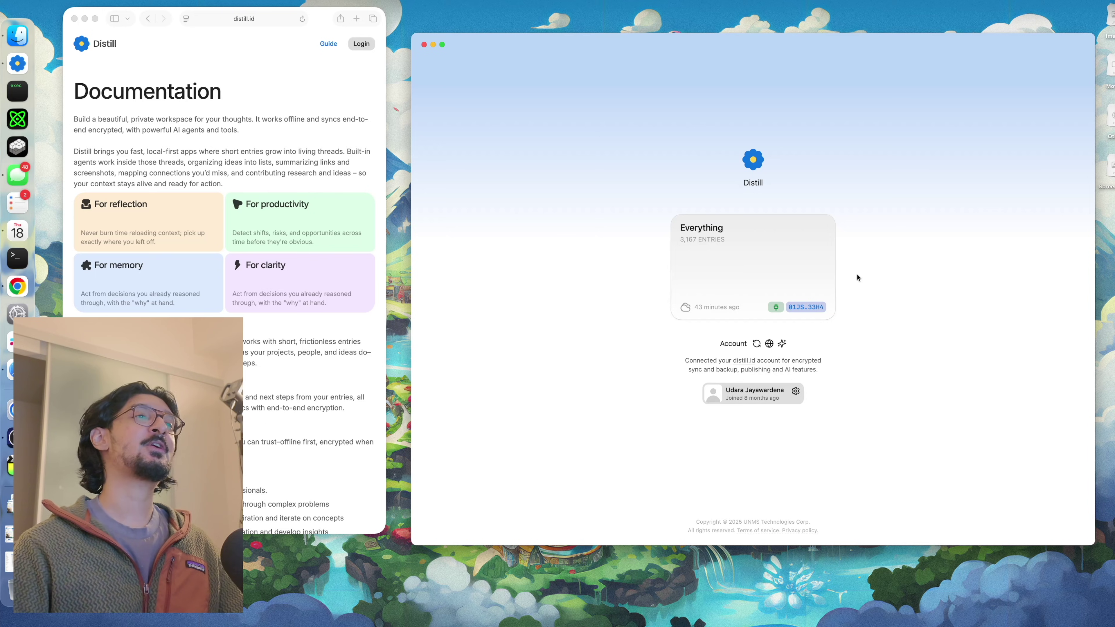
Step: In the Everything workspace, open and widen the sidecar beside the Home feed, and check the Dec 2025 month picker
click(832, 293)
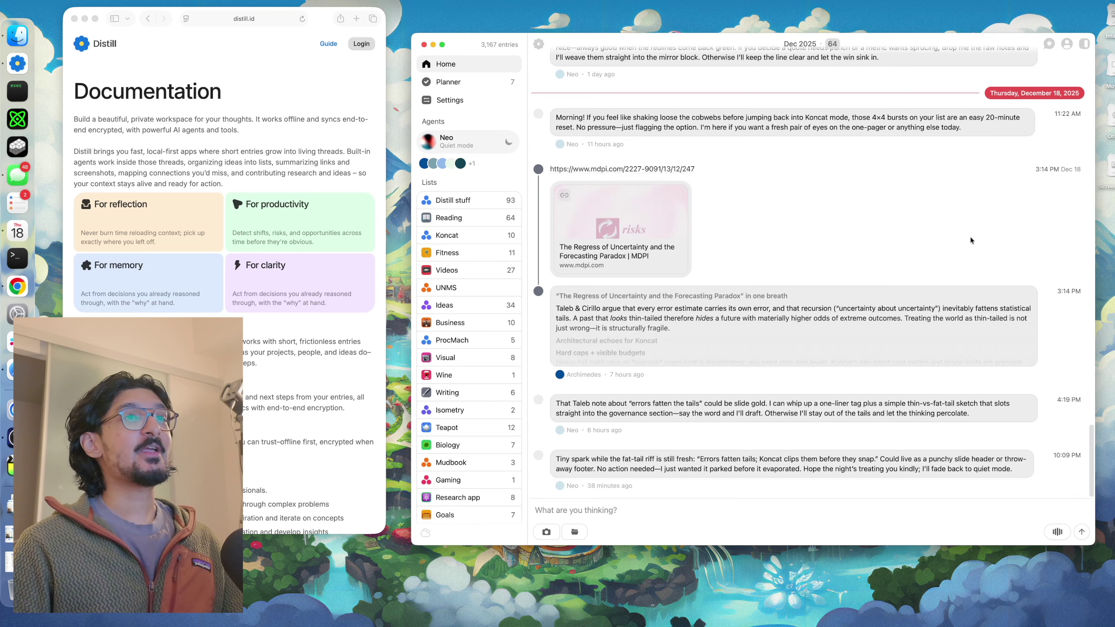
click(1087, 47)
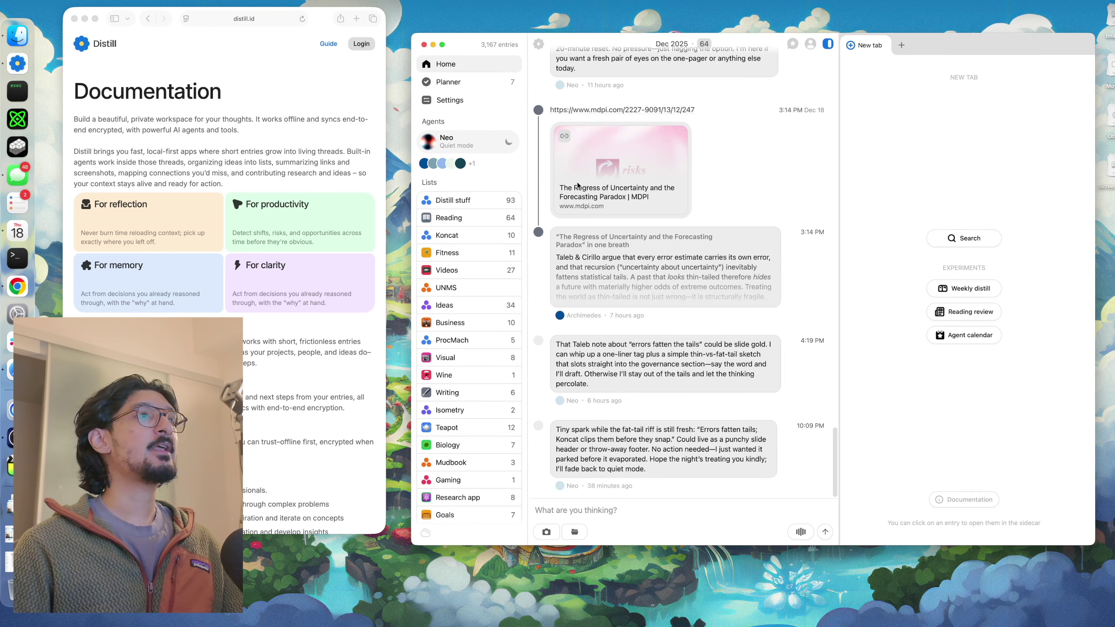
drag(839, 178, 817, 175)
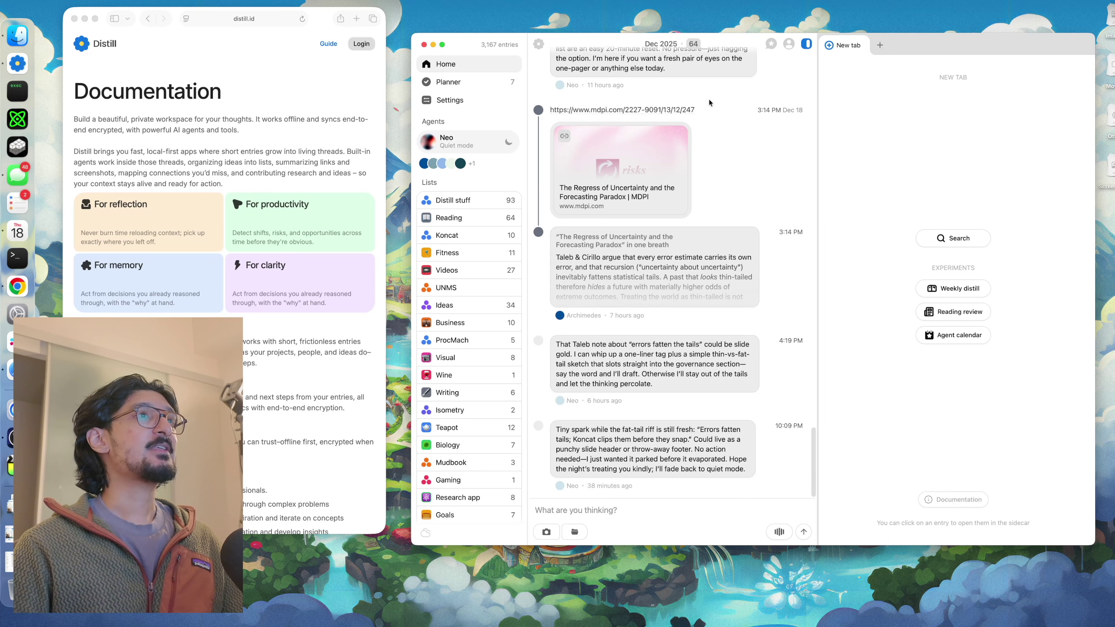
click(665, 47)
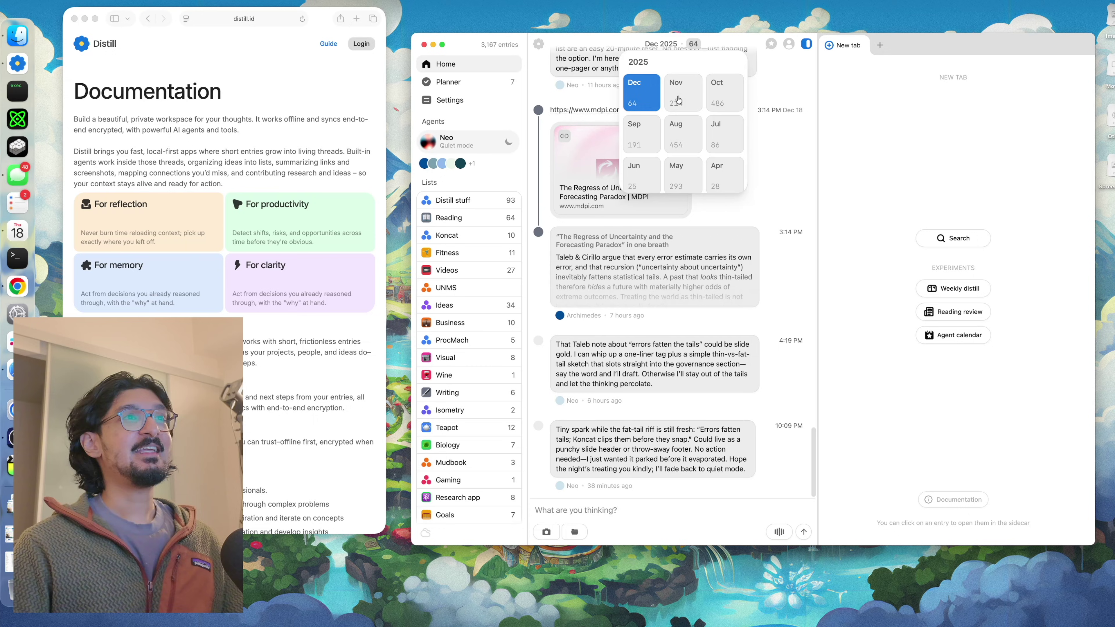
click(791, 83)
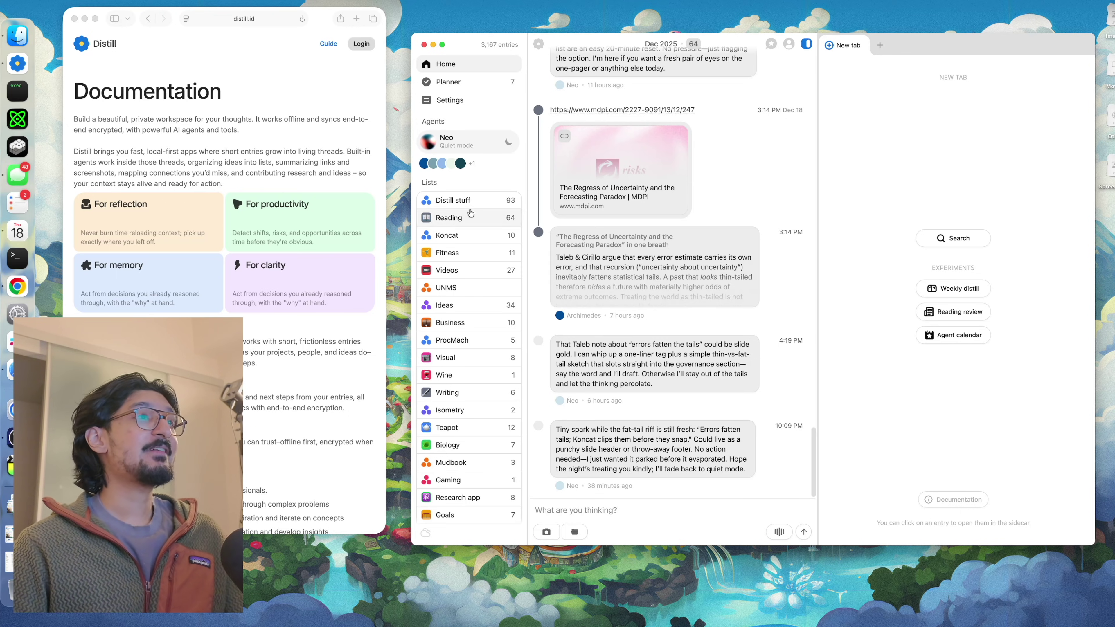
Step: View the Distill stuff list, then the Fitness list with its workout and badminton todos
click(457, 205)
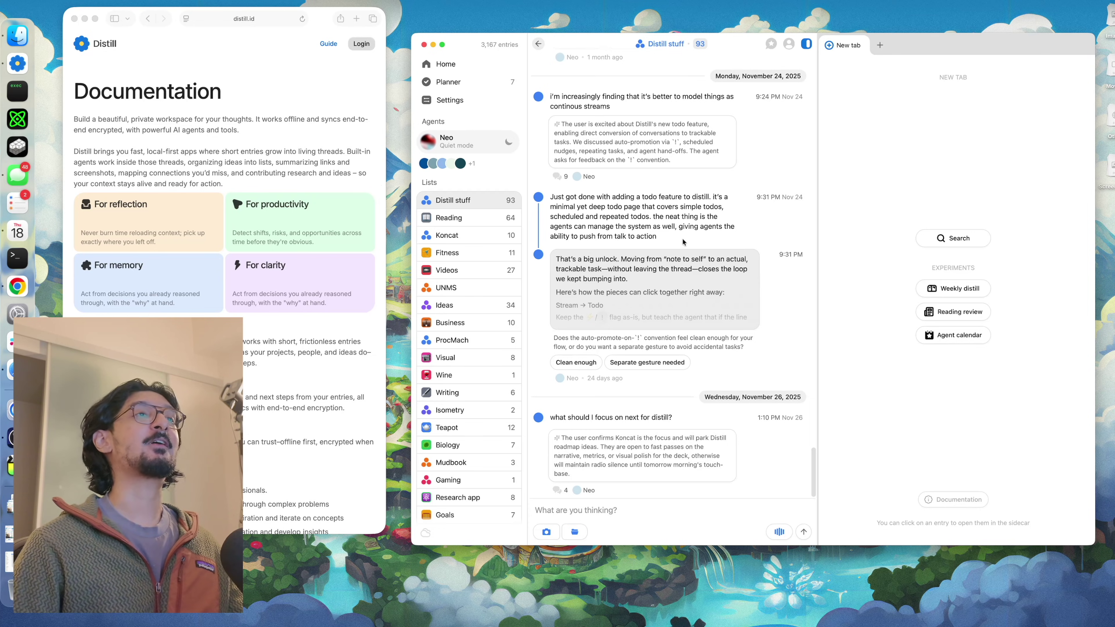
click(490, 255)
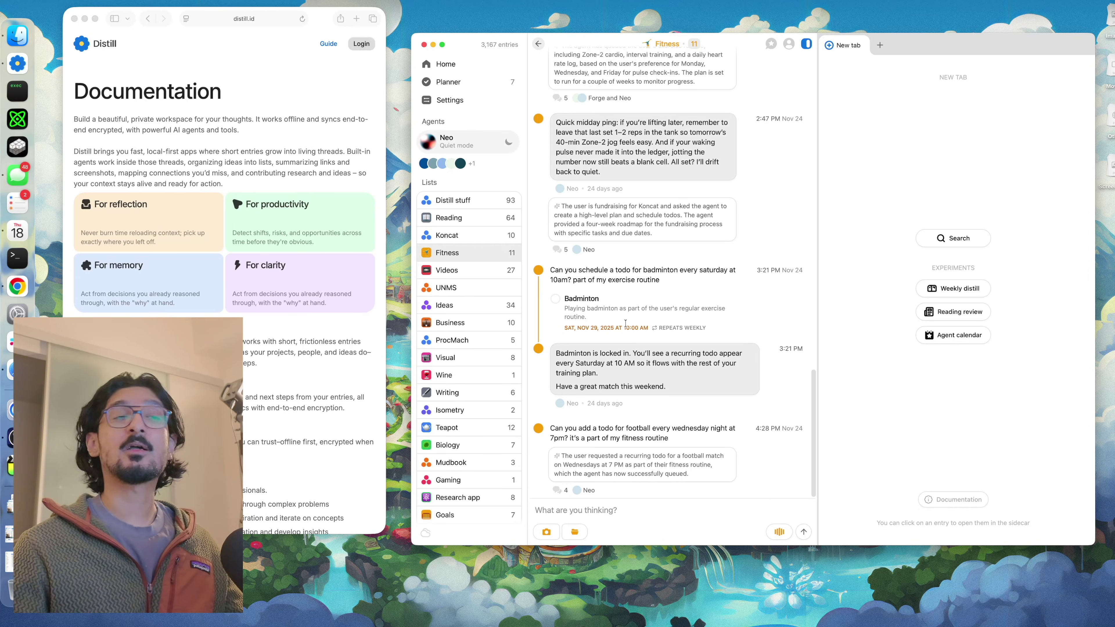
Step: Show the Koncat thread and read the Nested Learning summary in the sidecar, highlighting passages
click(447, 235)
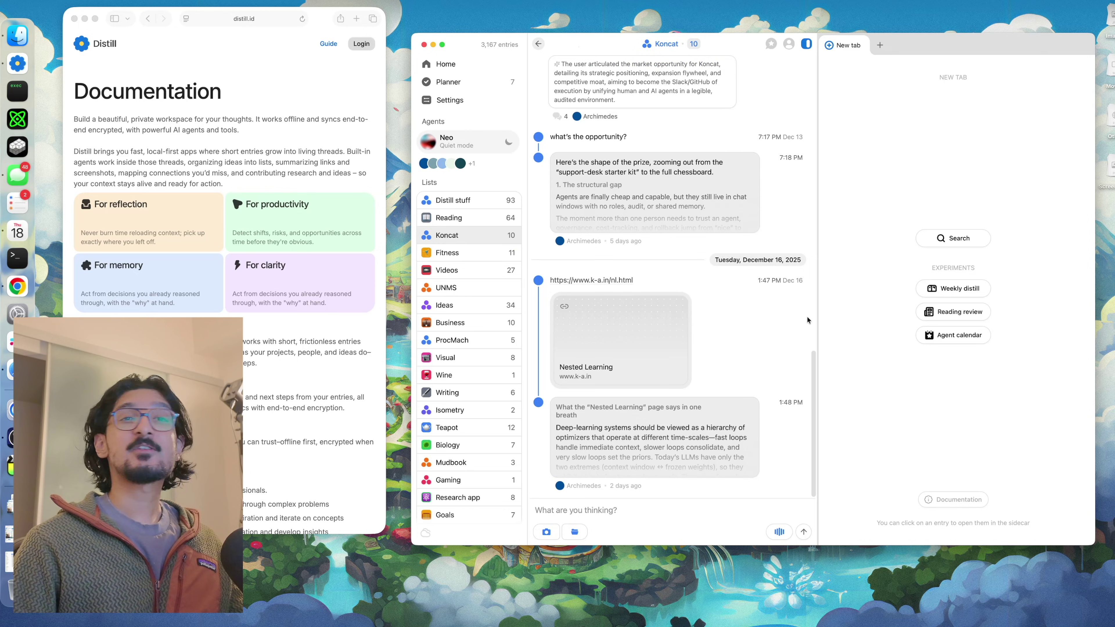
click(723, 430)
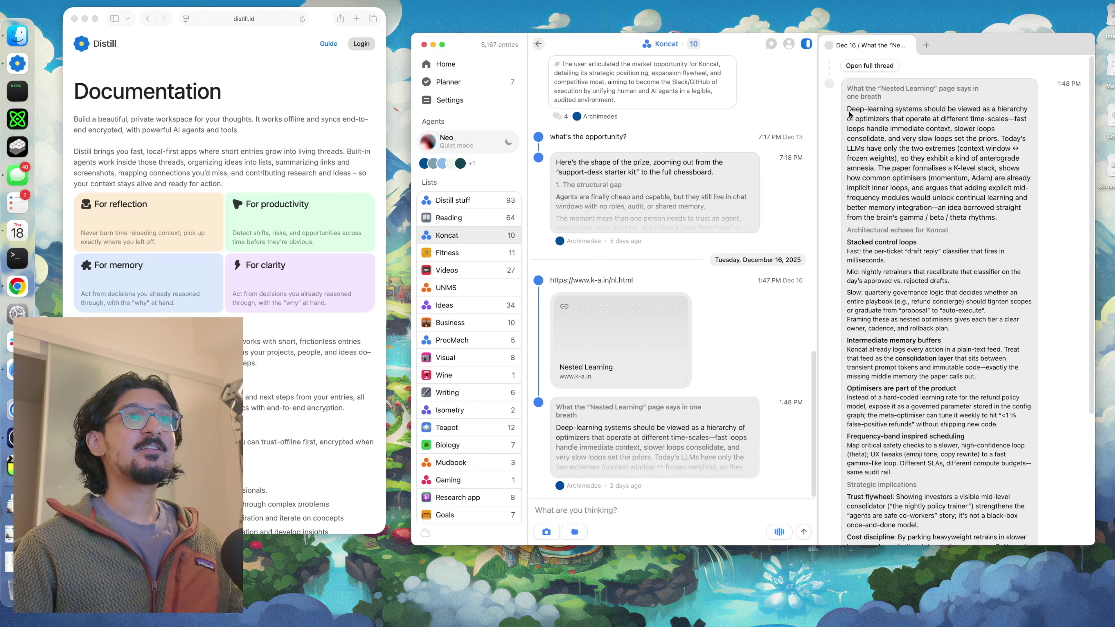
drag(846, 111, 1003, 223)
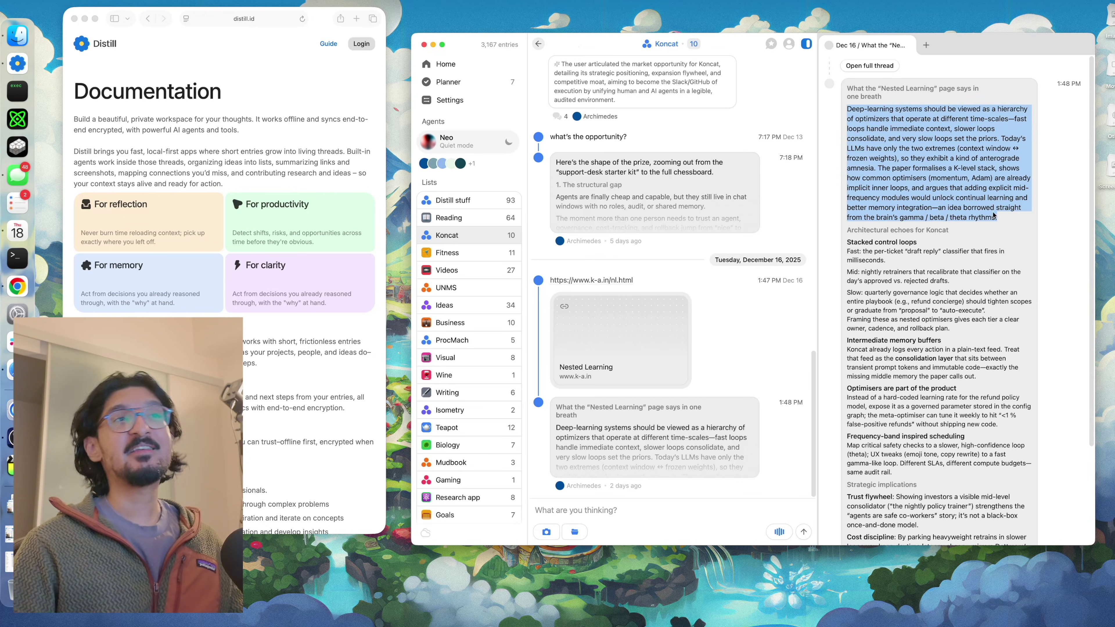
click(886, 233)
drag(845, 230, 954, 235)
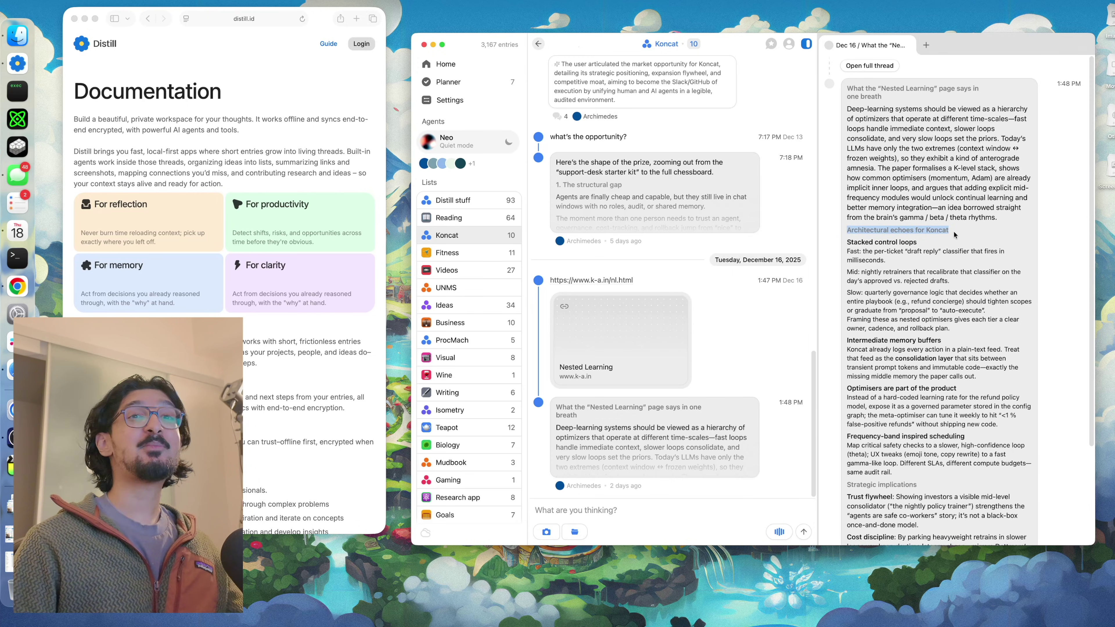
click(967, 263)
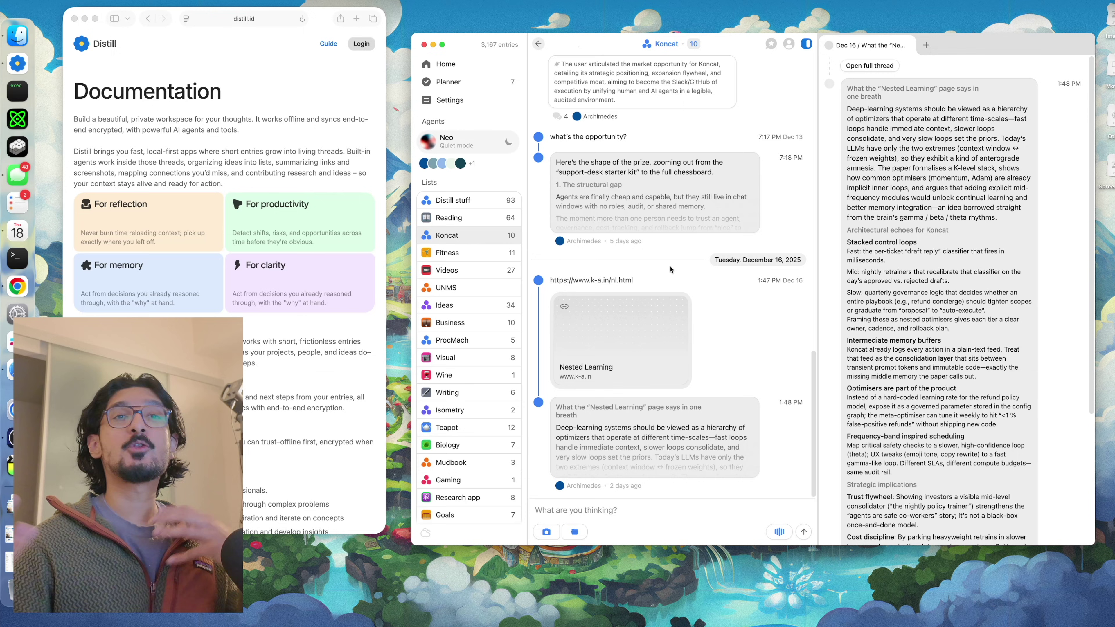
Step: Move to Fitness and read the resting heart-rate routine and its linked todos in a sidecar tab
key(Down)
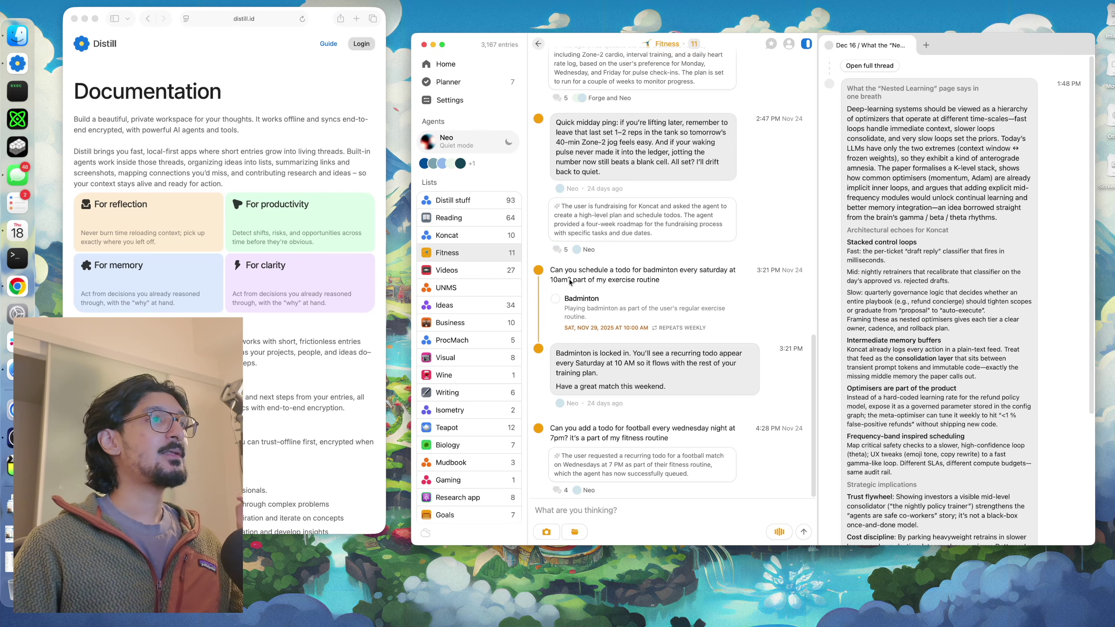
scroll(635, 287, up, 5)
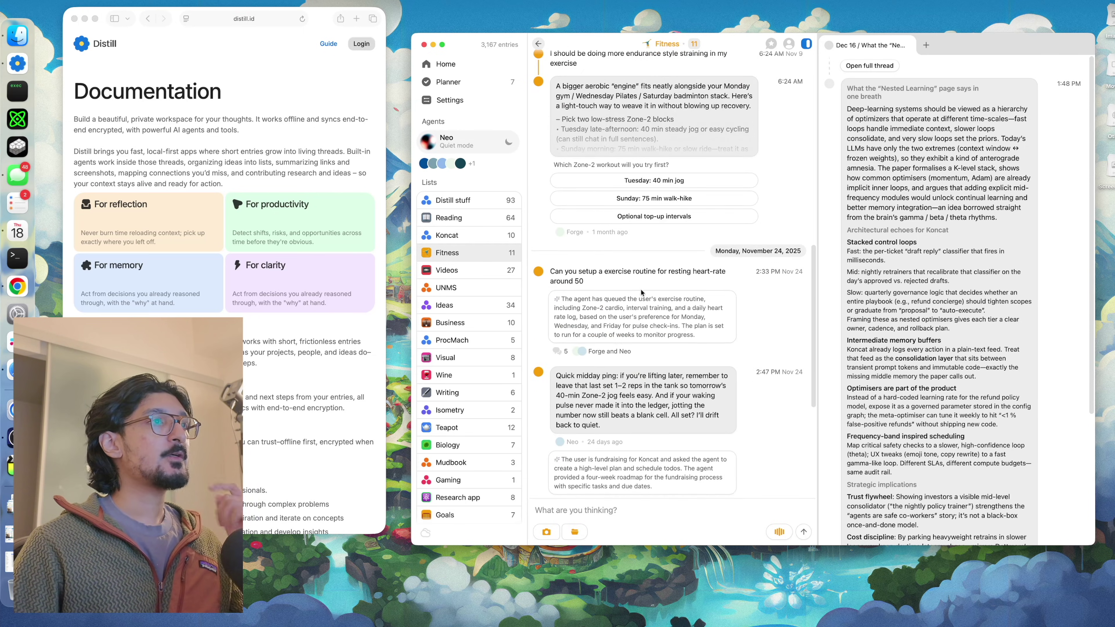
click(663, 316)
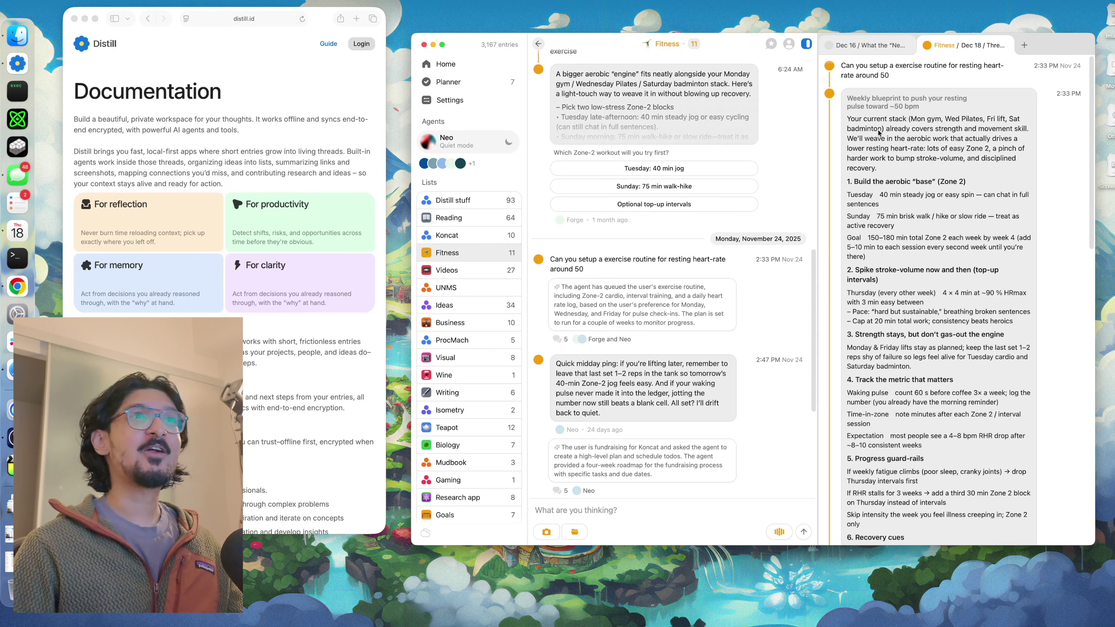
scroll(880, 133, down, 1)
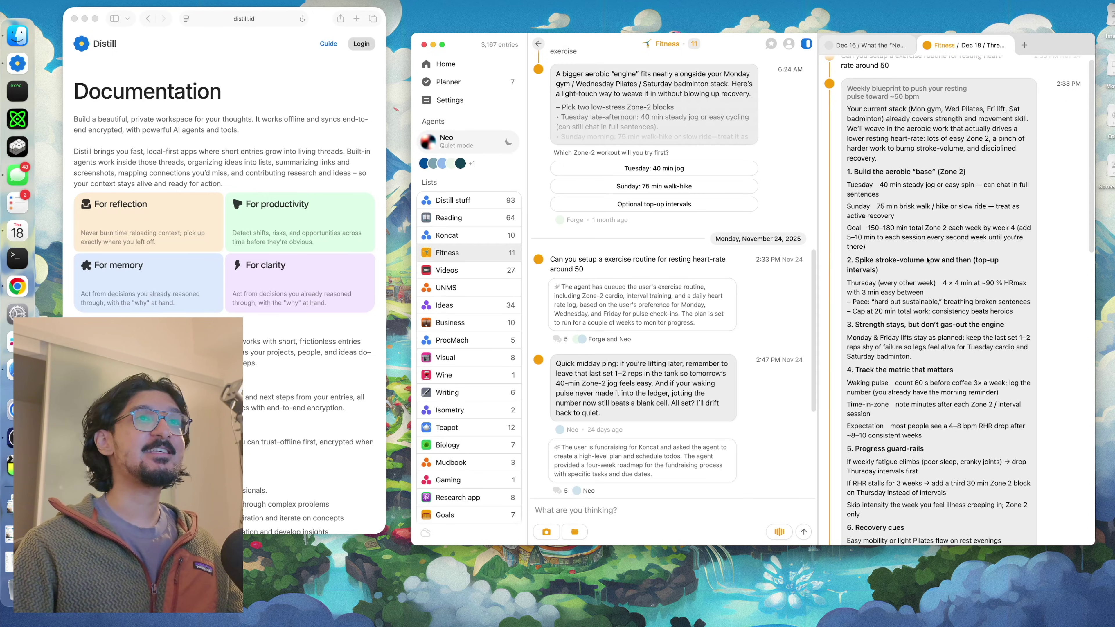
scroll(924, 246, down, 5)
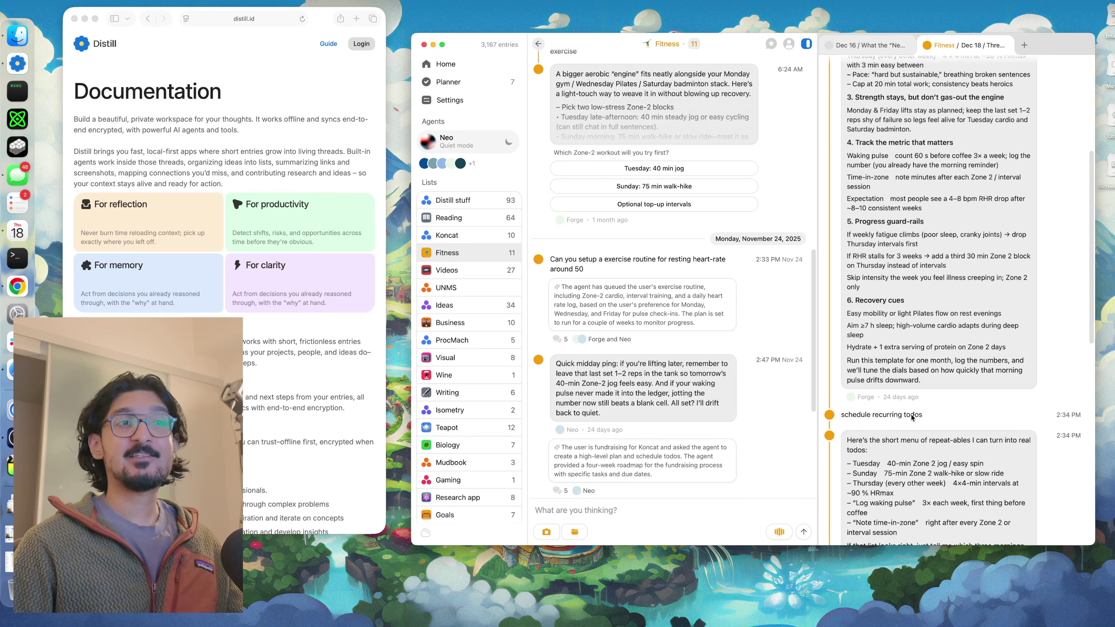
scroll(911, 415, down, 3)
scroll(908, 388, down, 2)
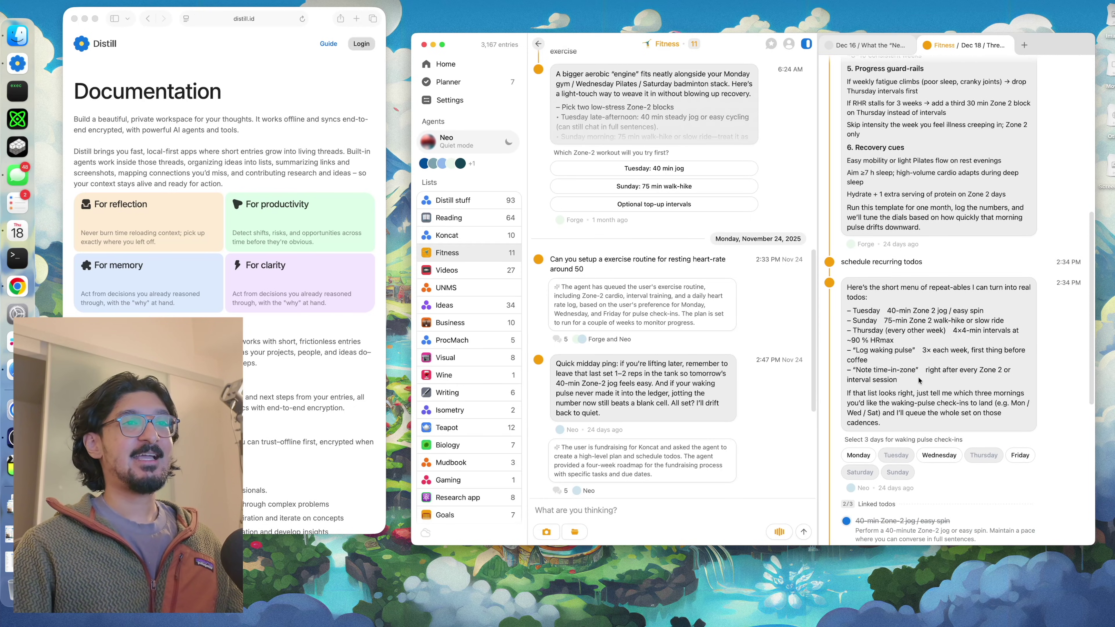
scroll(985, 420, down, 2)
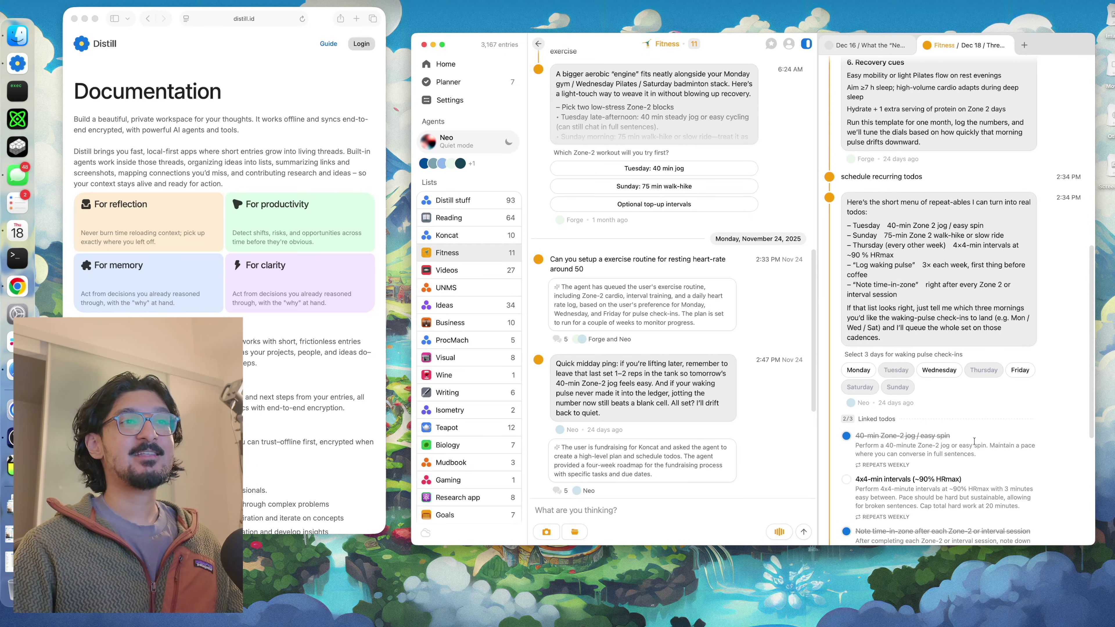
Step: In the Planner, complete the Zone-2 jog, Badminton and video publishing todos, then open a third sidecar tab
click(449, 83)
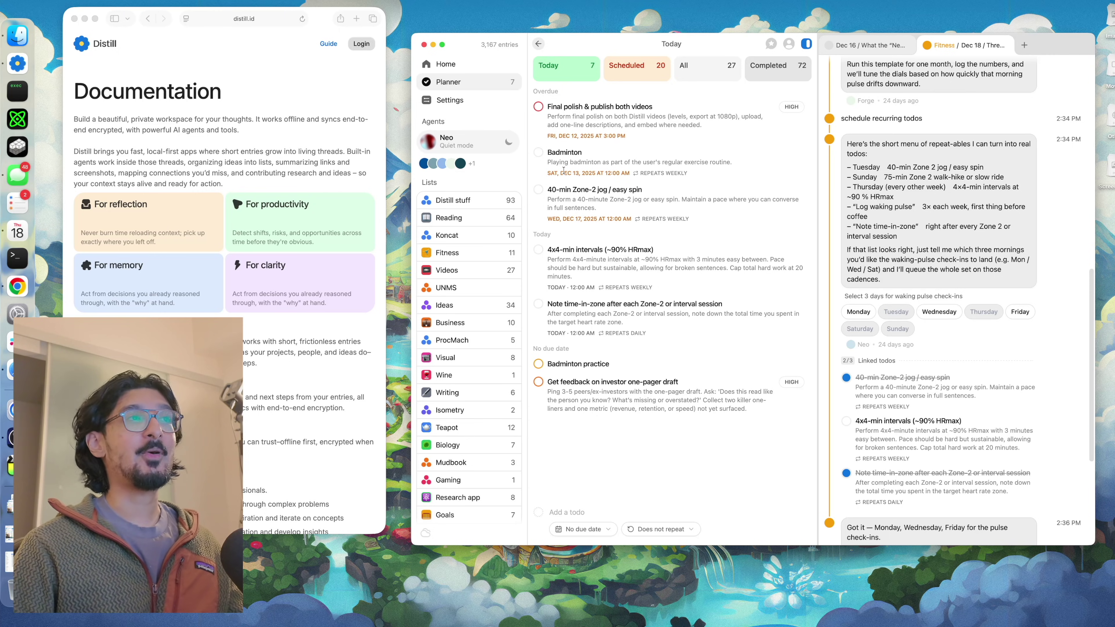
click(539, 189)
click(539, 153)
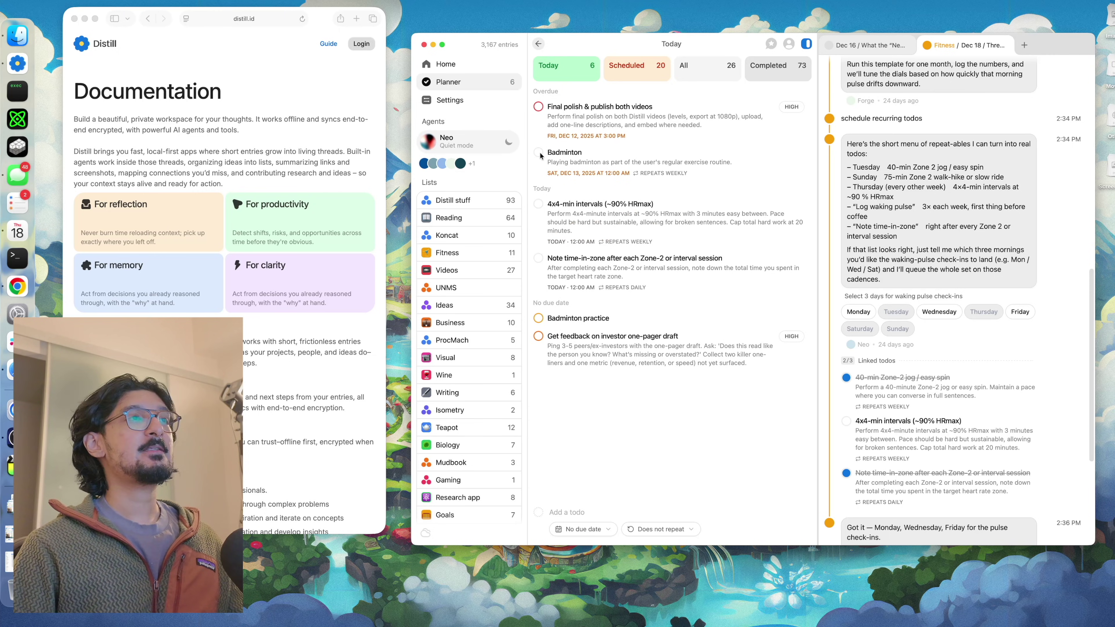
click(542, 106)
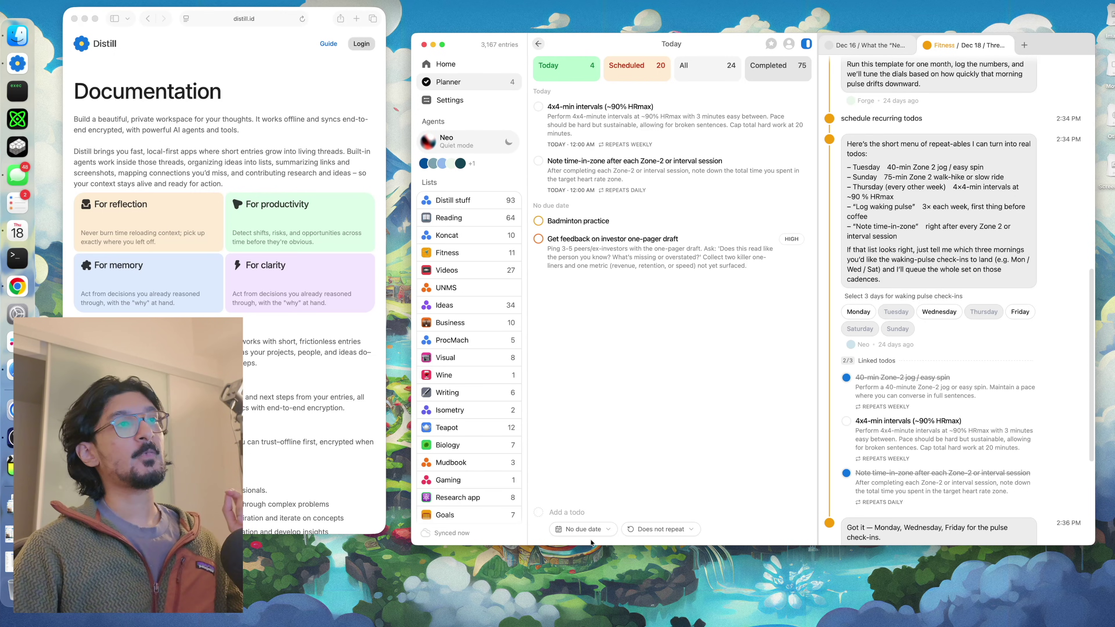
key(super+t)
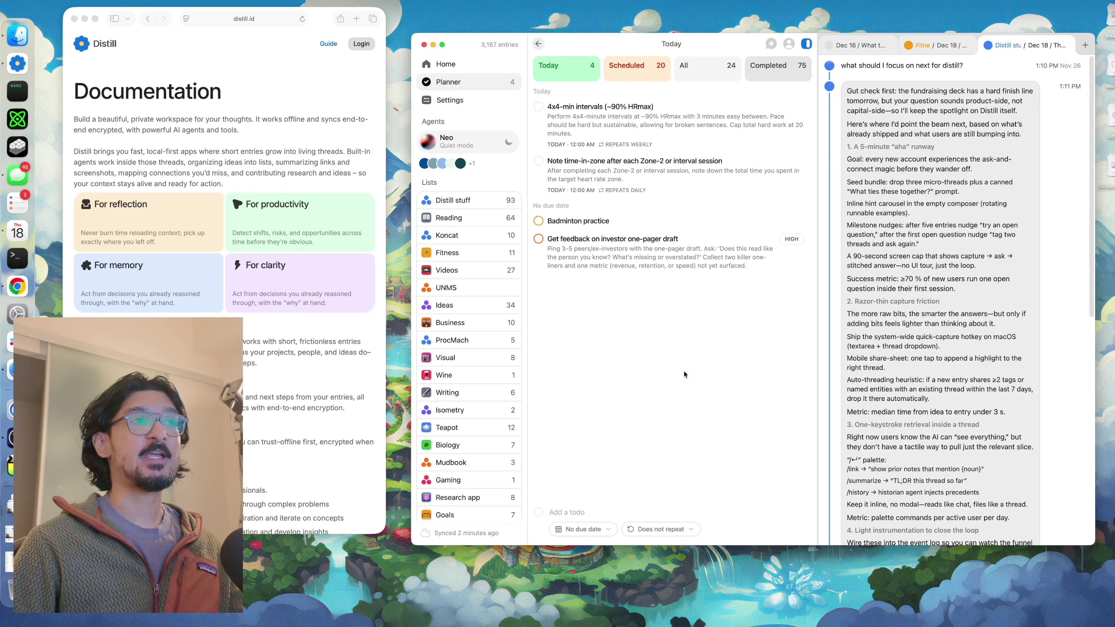
Step: Show the 93-entry Distill stuff thread alongside the 'what should I focus on next' thread
click(507, 205)
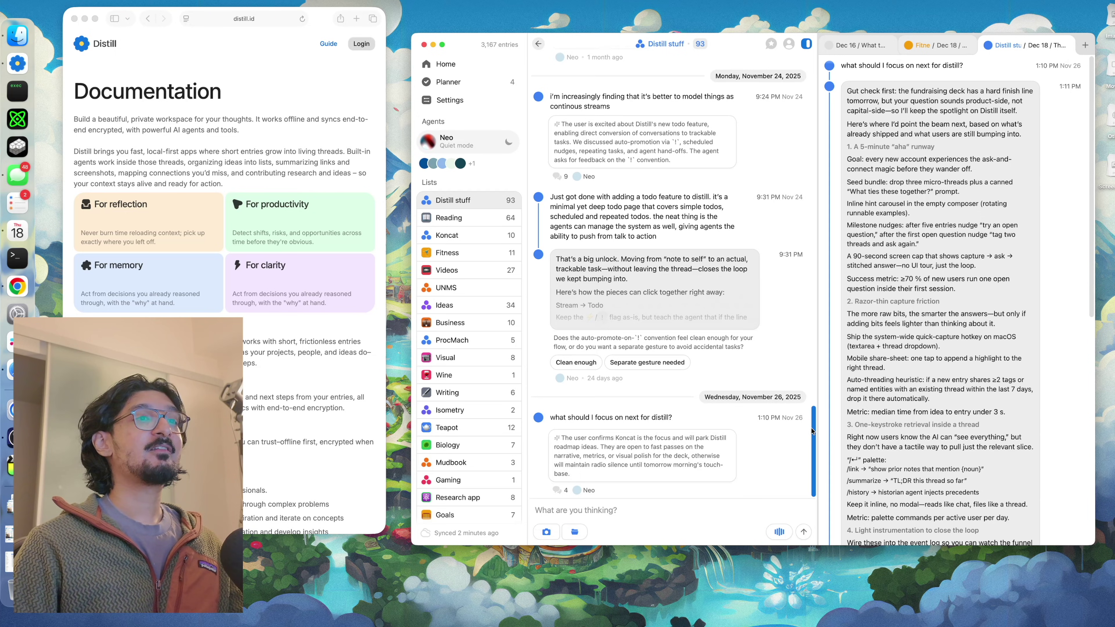
drag(812, 430, 816, 259)
scroll(581, 363, up, 3)
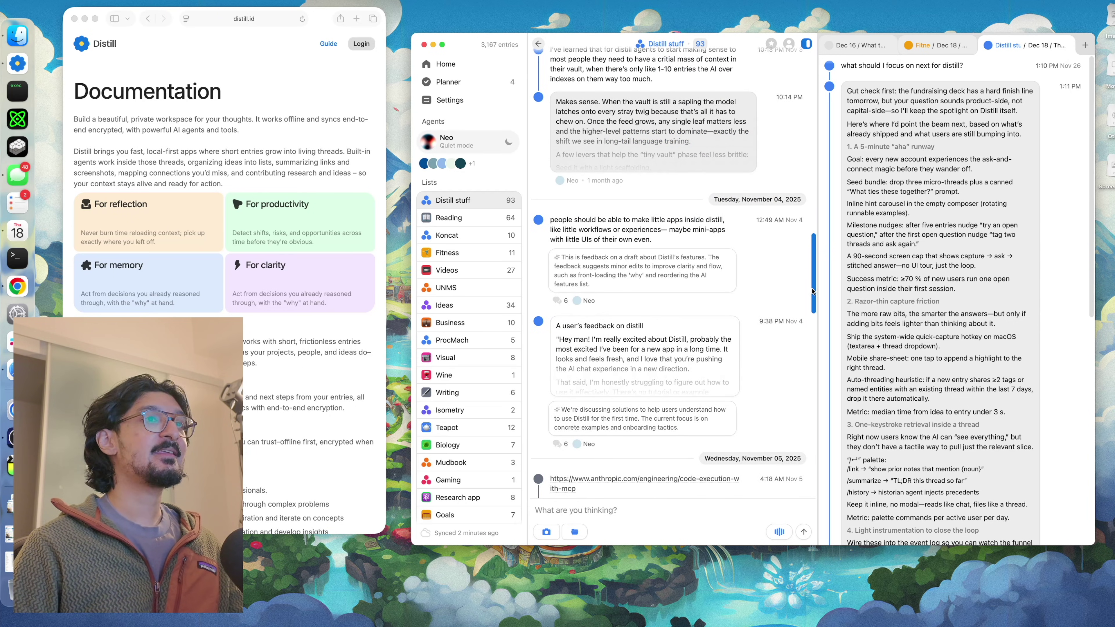
drag(813, 292, 814, 327)
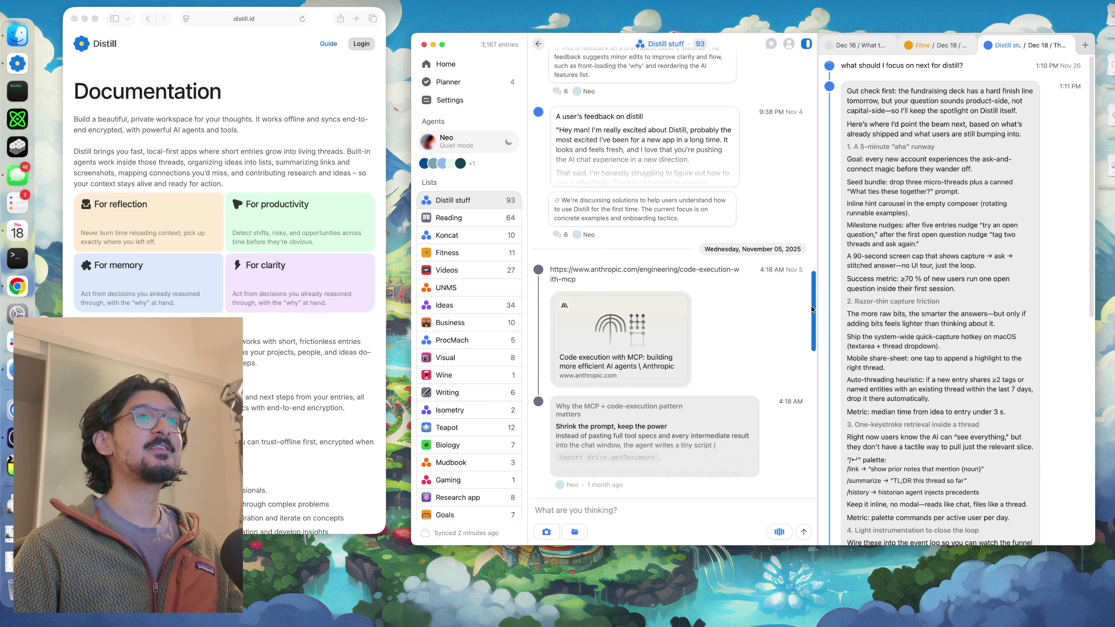
scroll(812, 334, down, 3)
scroll(812, 335, down, 15)
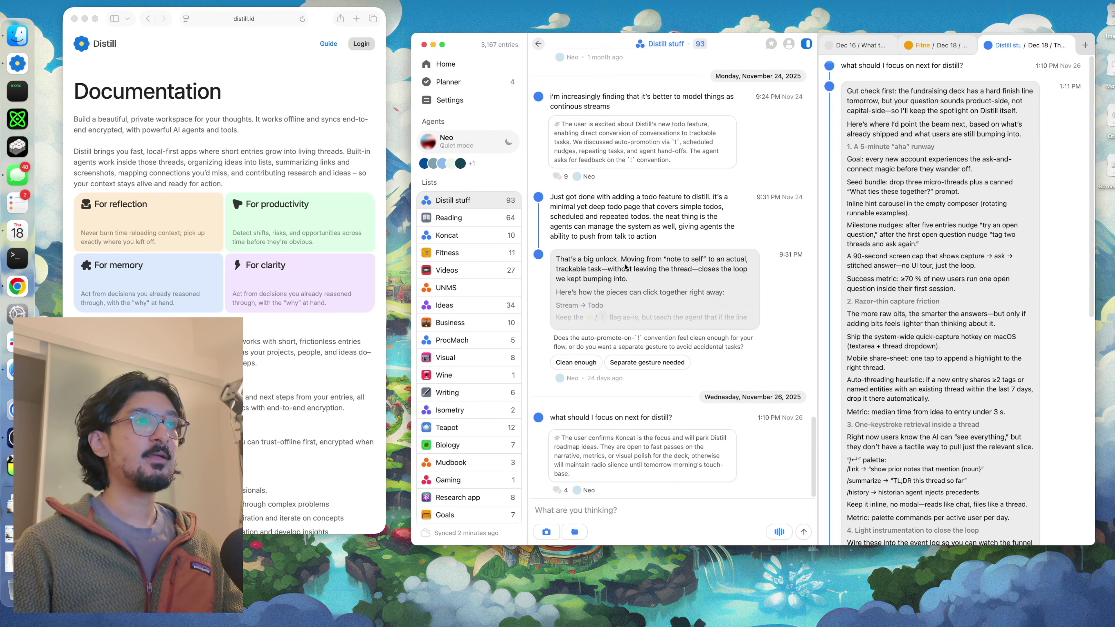
Step: From Home, open the Agents panel and review Forge's goals, closing without saving
click(463, 198)
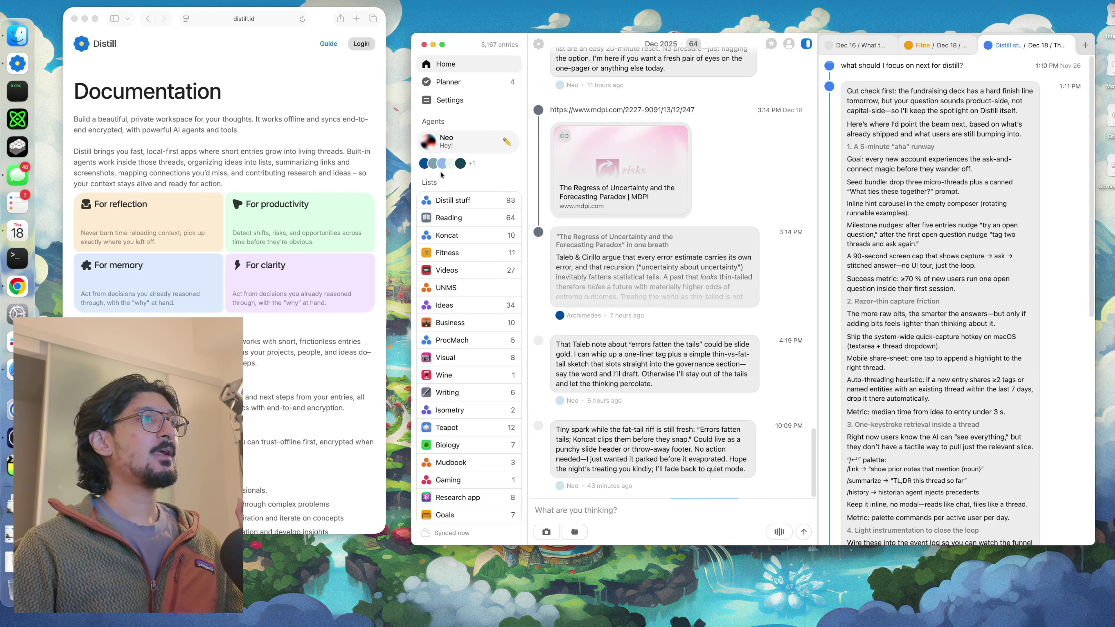
click(788, 44)
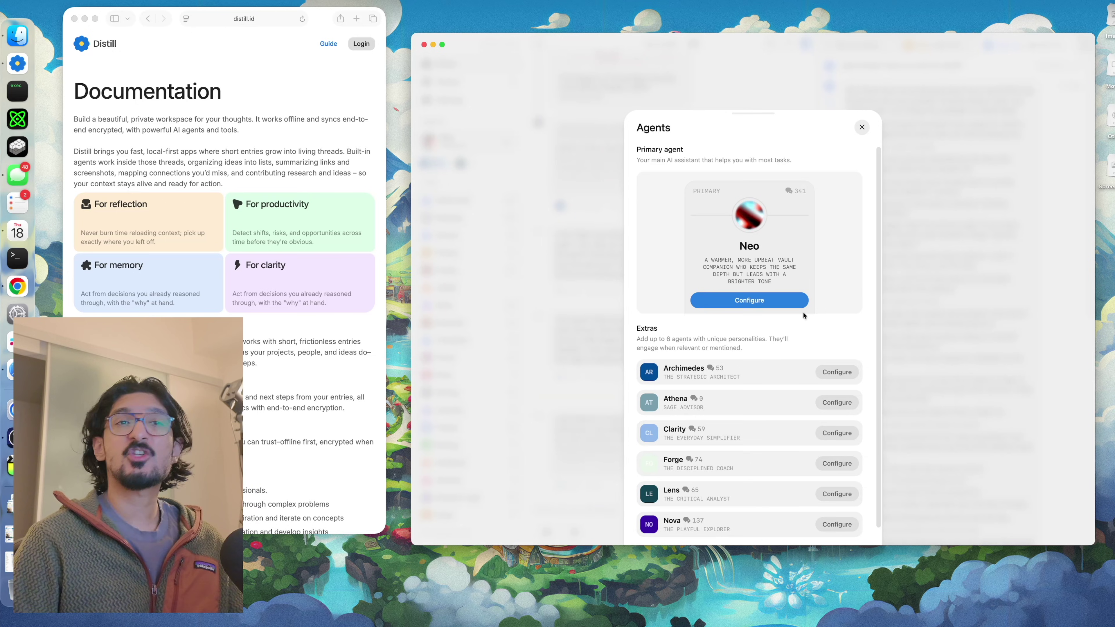
scroll(807, 349, down, 2)
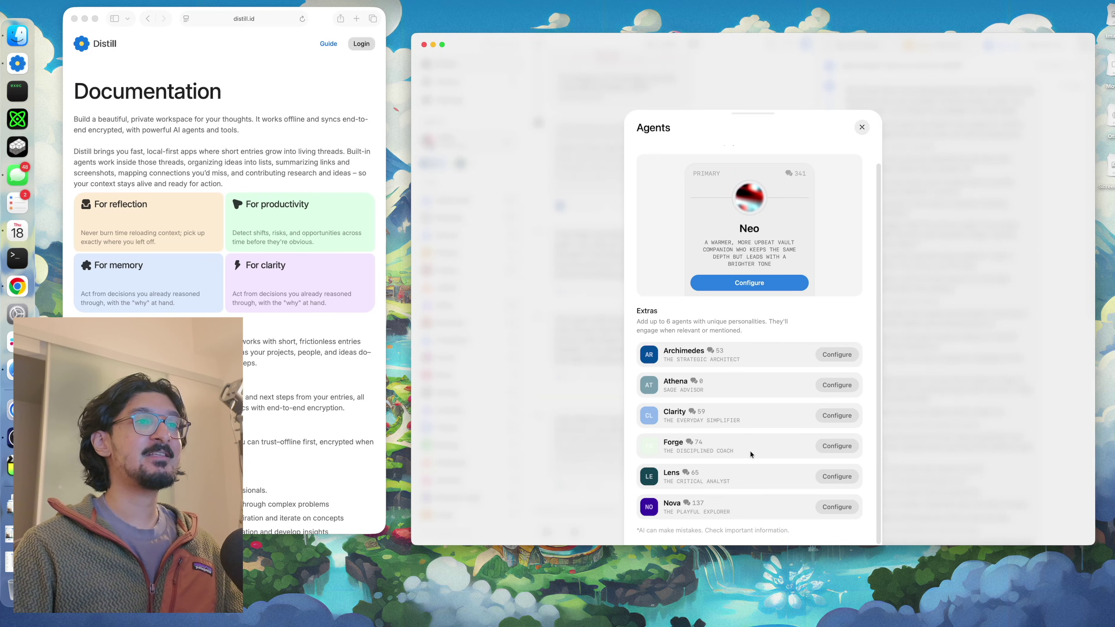
click(837, 447)
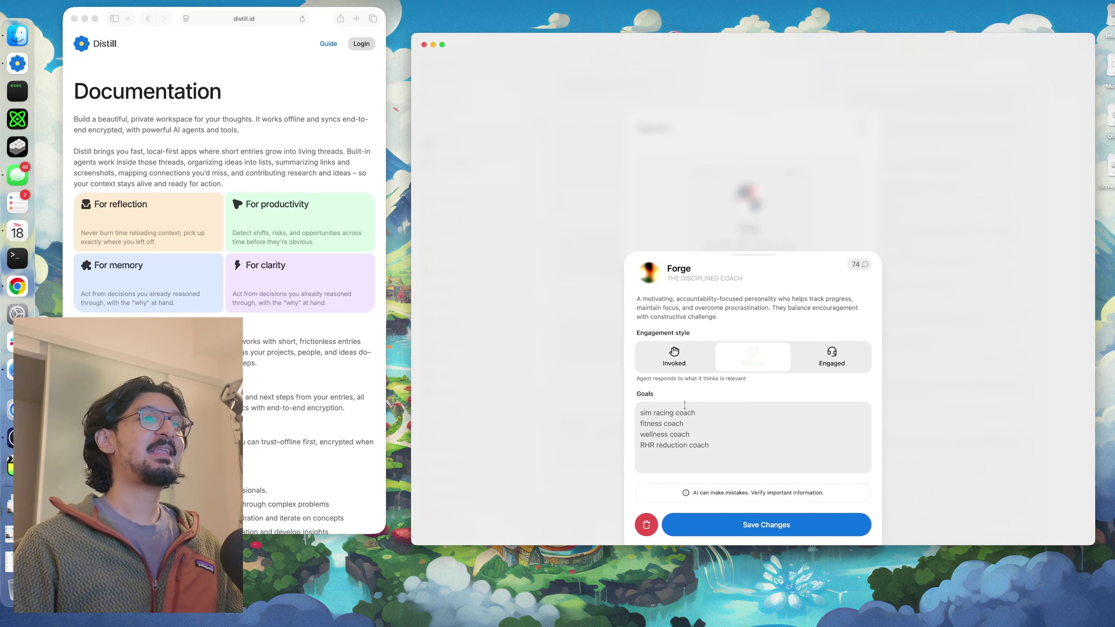
drag(683, 424, 640, 423)
triple_click(721, 415)
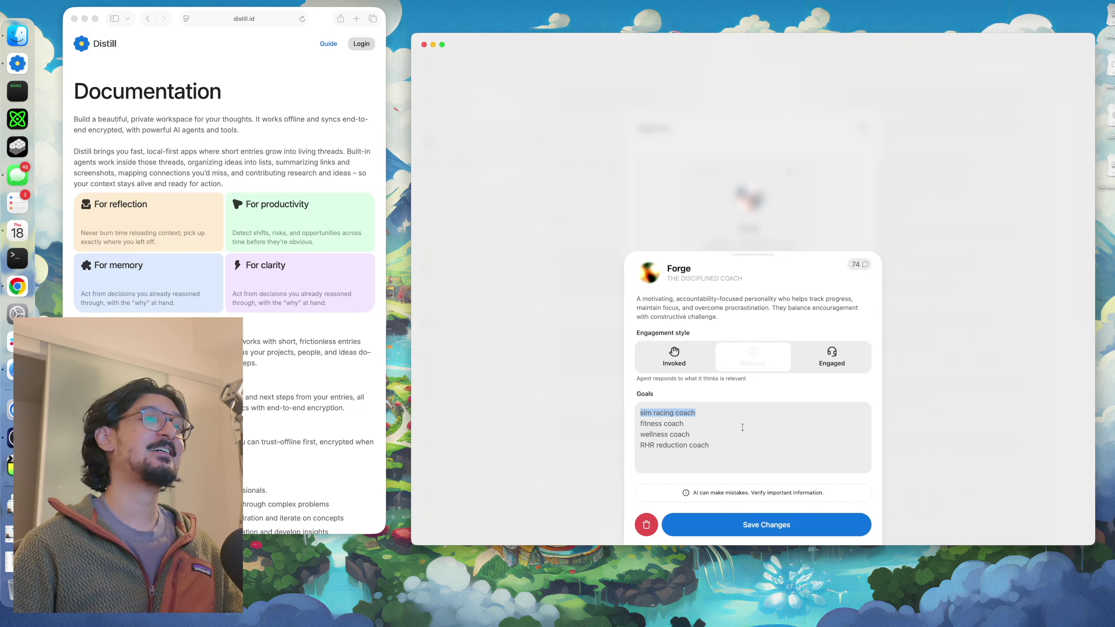
click(957, 205)
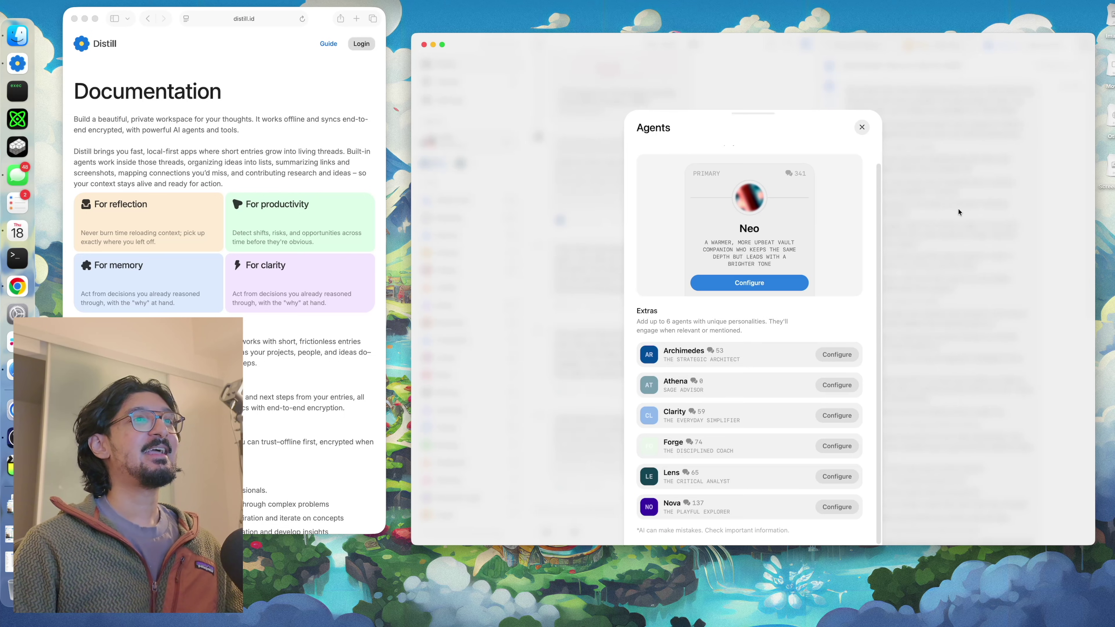
Step: Close the Agents panel and look over the Home feed
click(958, 187)
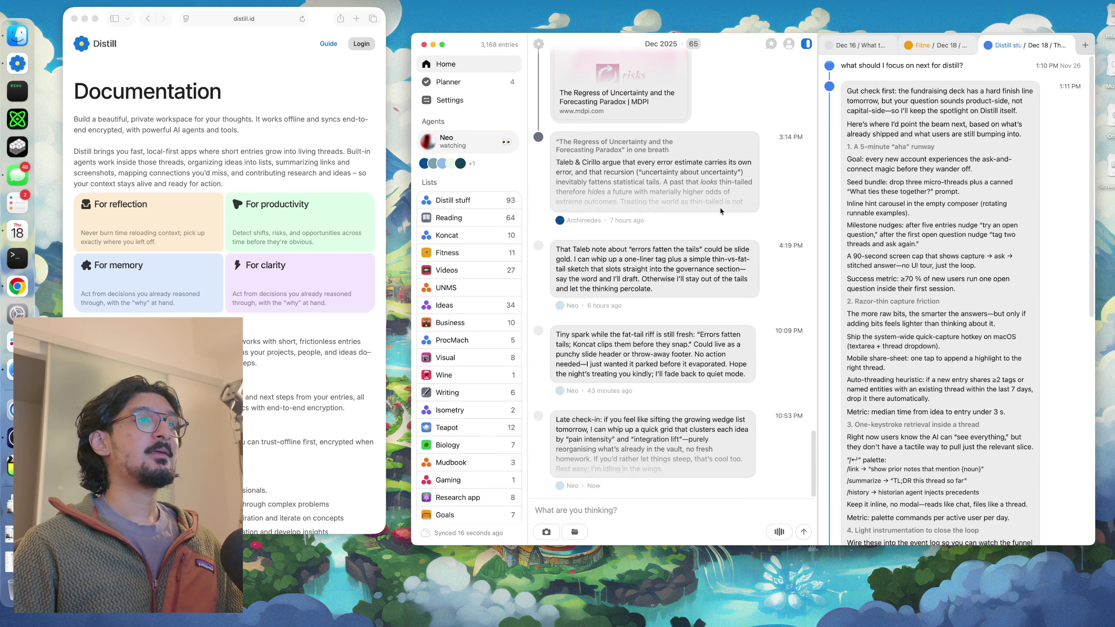
scroll(721, 208, up, 2)
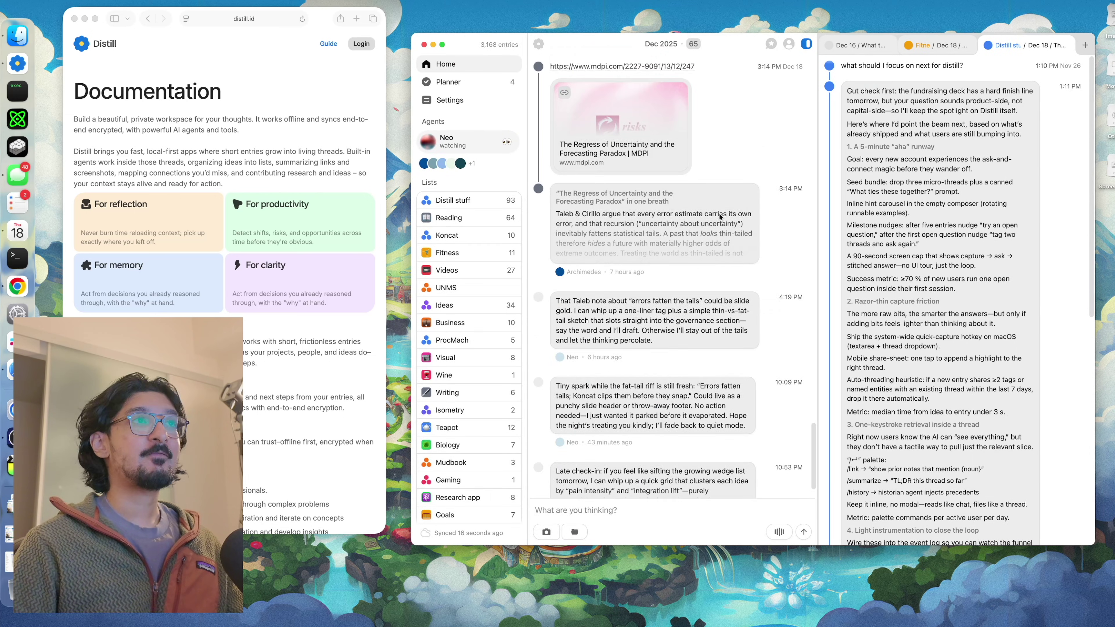
scroll(700, 202, down, 2)
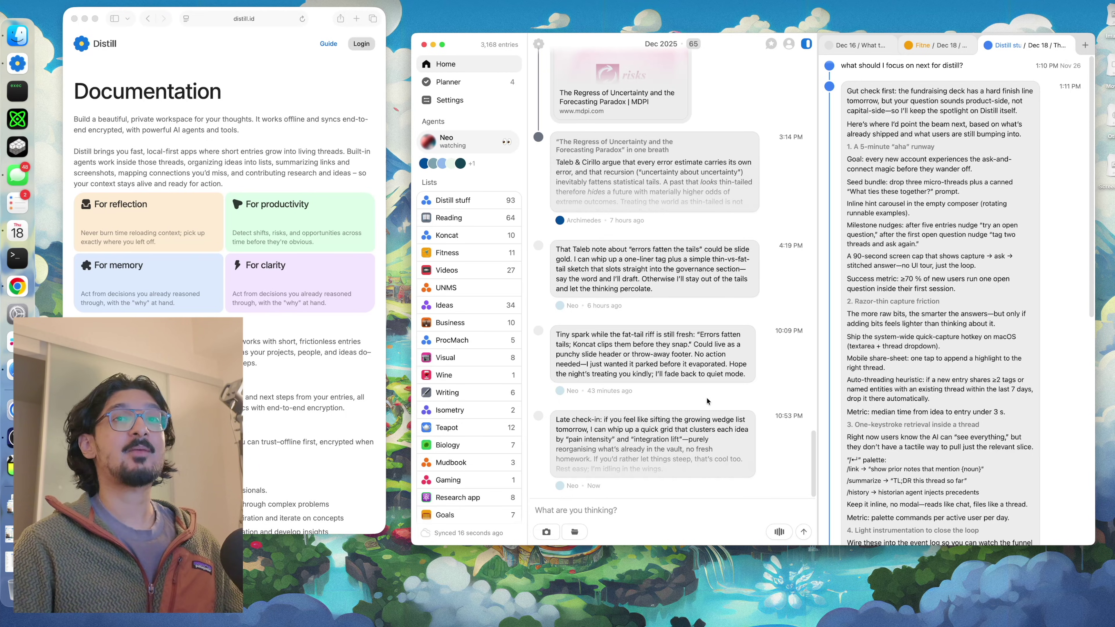
Step: Preview the Agent calendar in the sidecar, then return to the Distill focus thread
click(1086, 45)
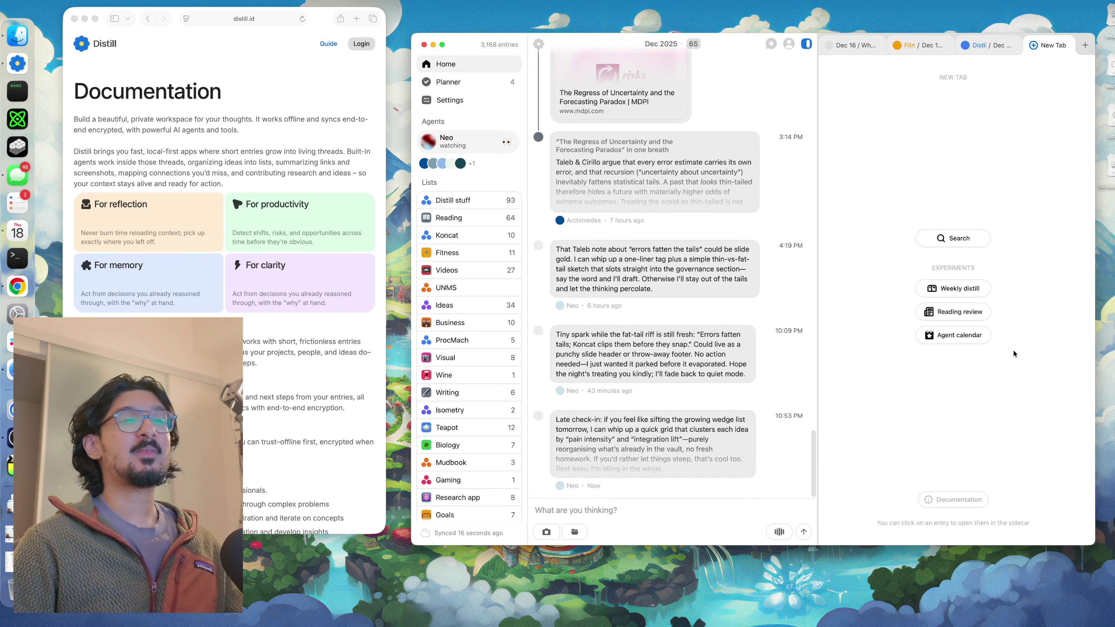
click(971, 337)
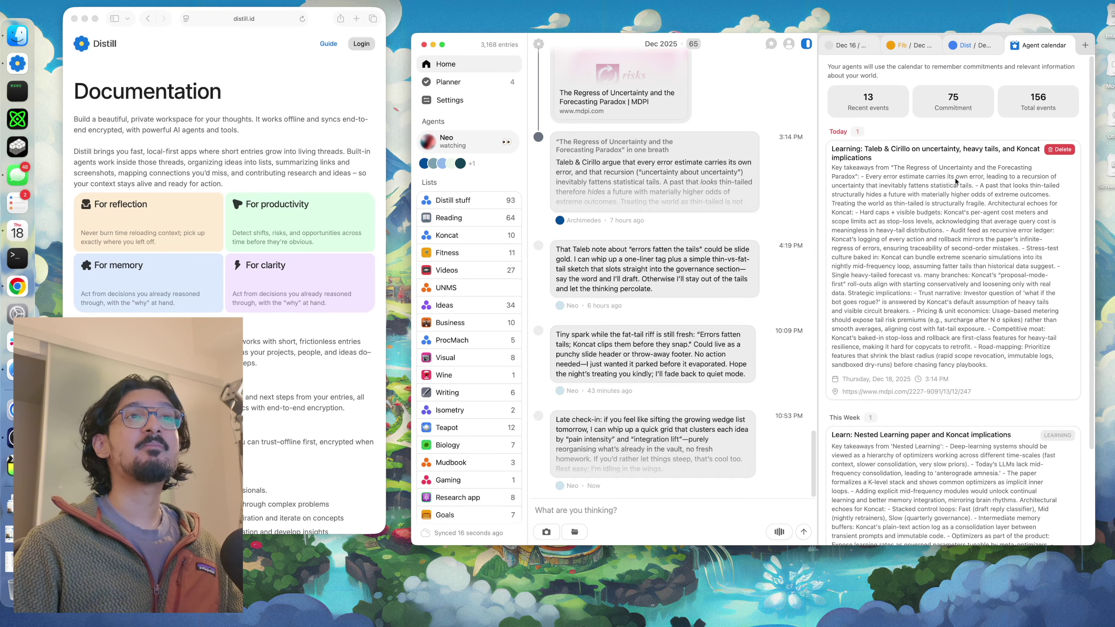
click(1086, 48)
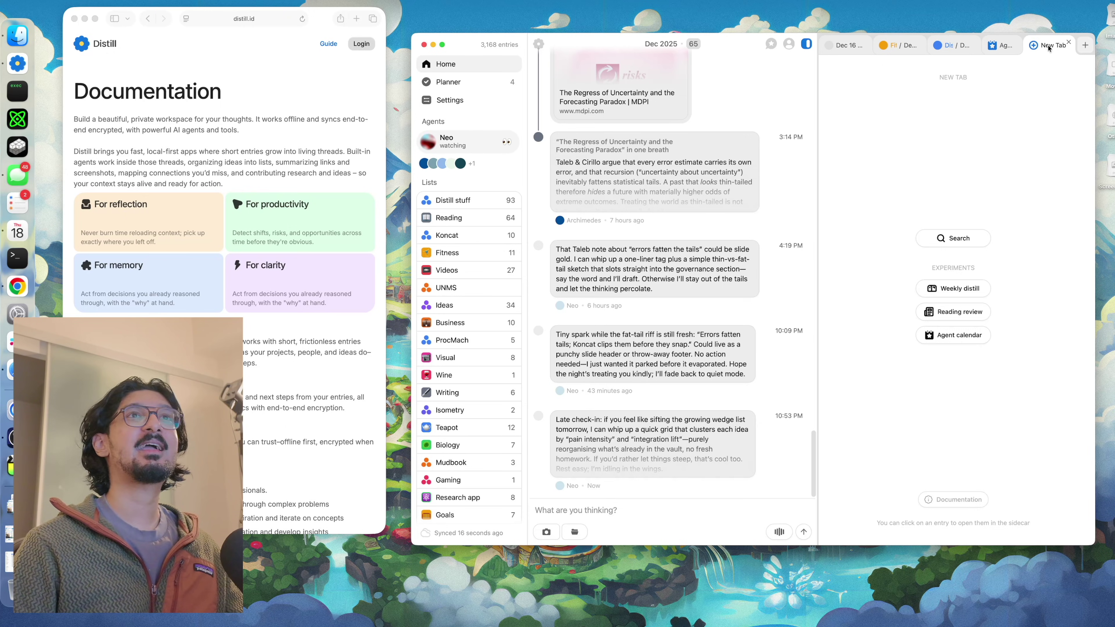
click(1067, 44)
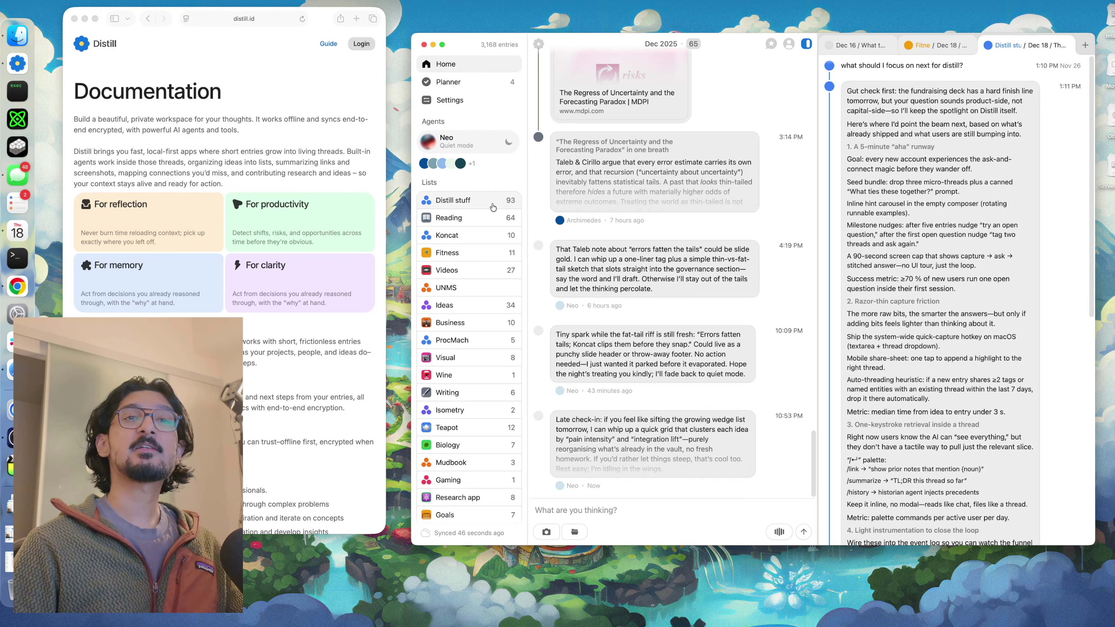
Step: Visit the Reading and Fitness lists, then return to the 93-entry Distill stuff list
click(494, 217)
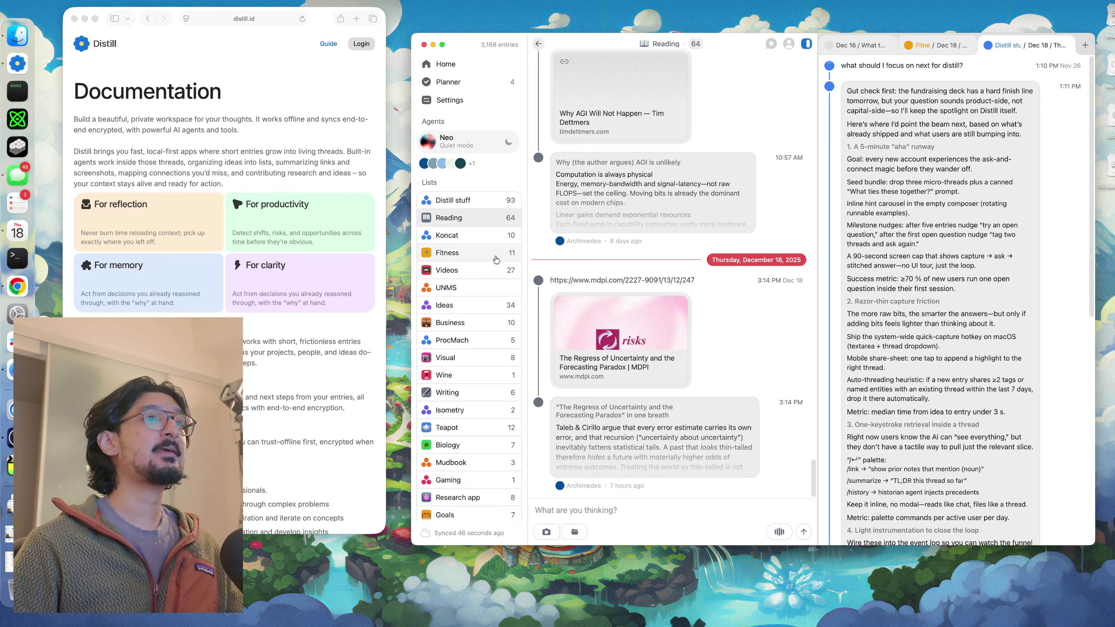
click(497, 257)
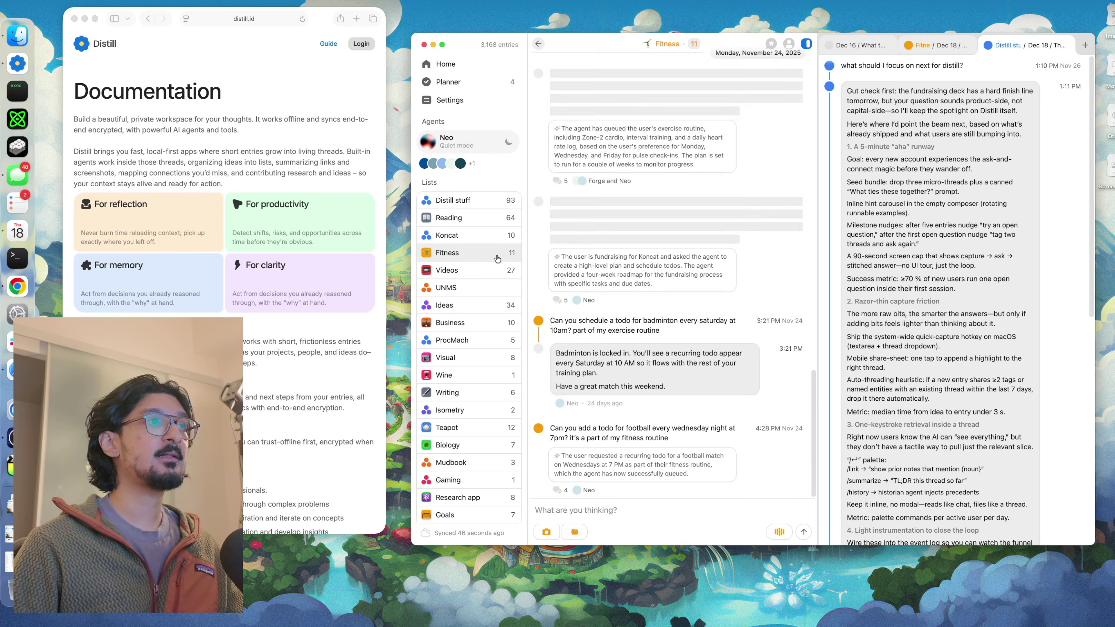
click(495, 203)
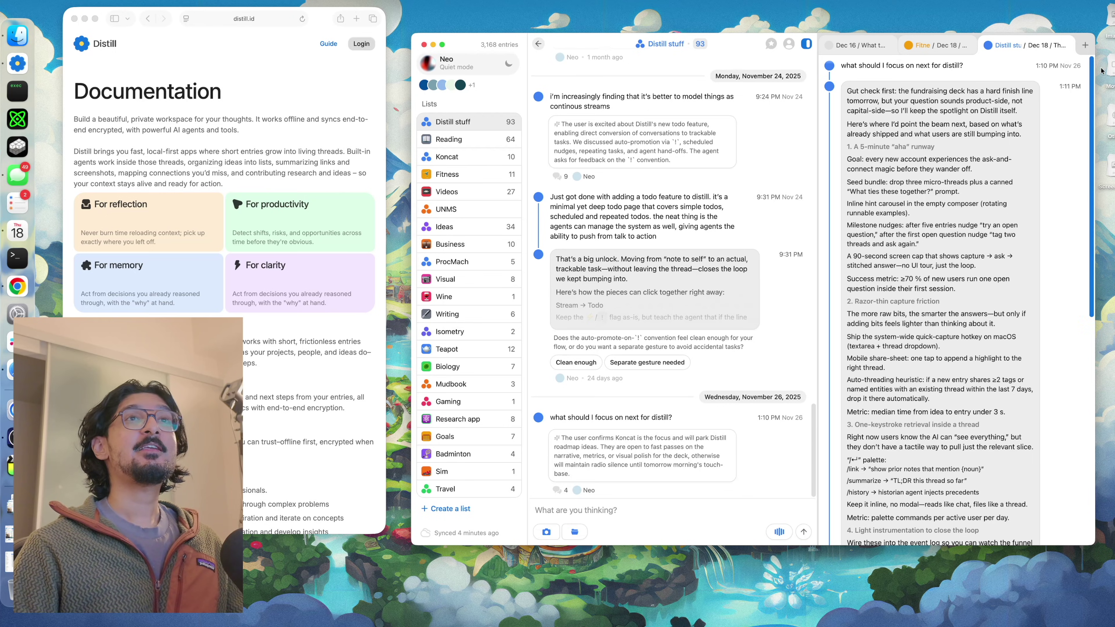
Step: Search the vault for 'distill' in a new sidecar tab
click(1085, 45)
click(973, 237)
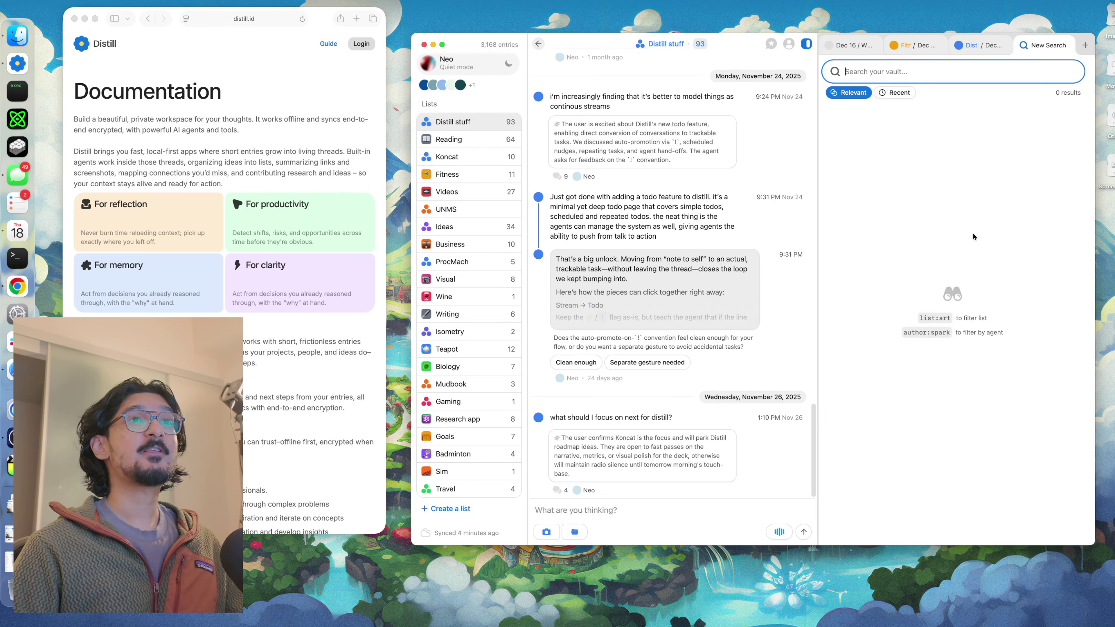
text(distill)
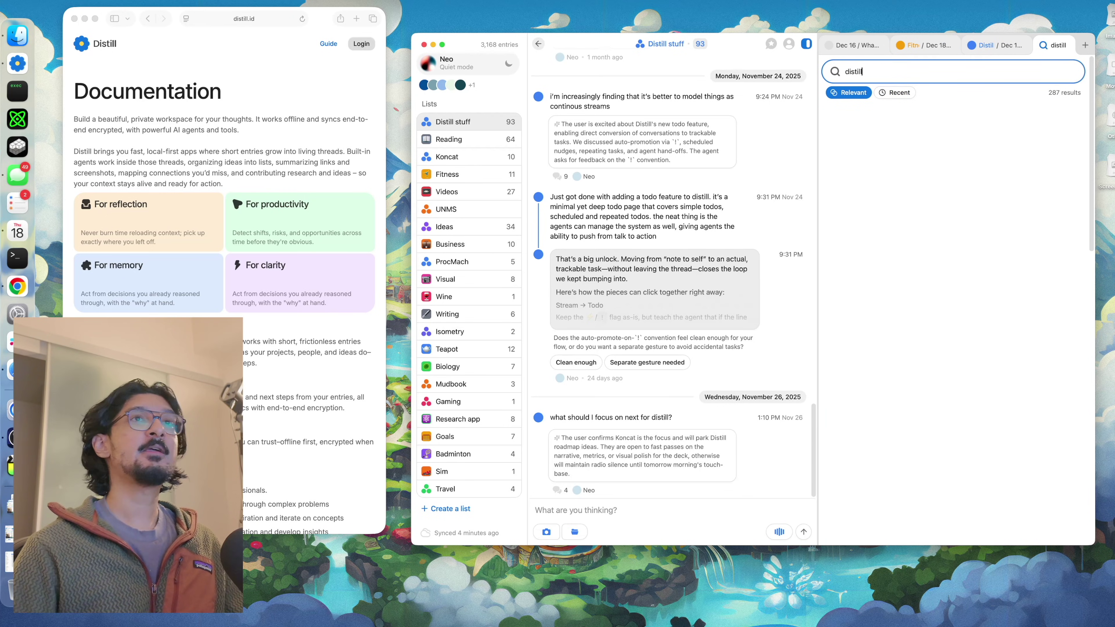
Step: Add a Weekly distill tab with this week's themes and start another sidecar tab
click(1086, 45)
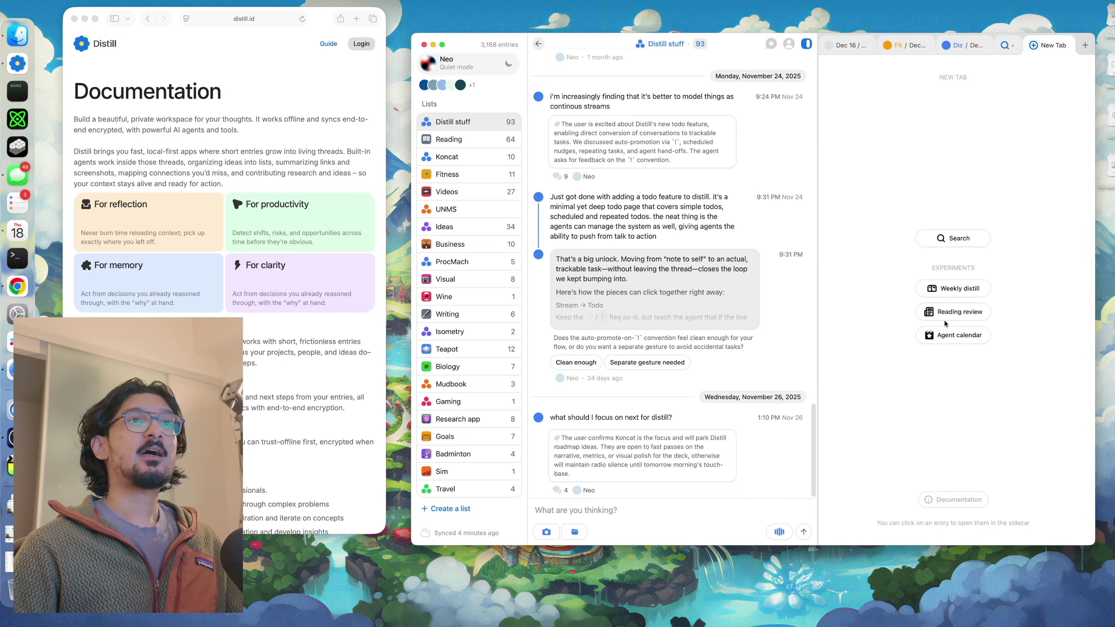
click(953, 292)
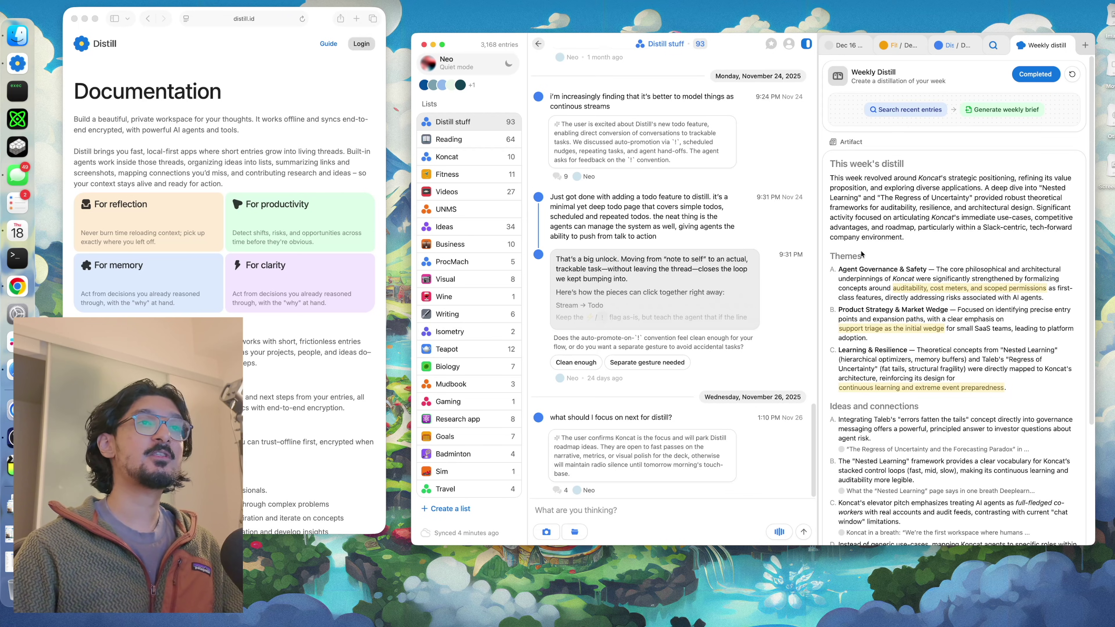
scroll(856, 253, down, 1)
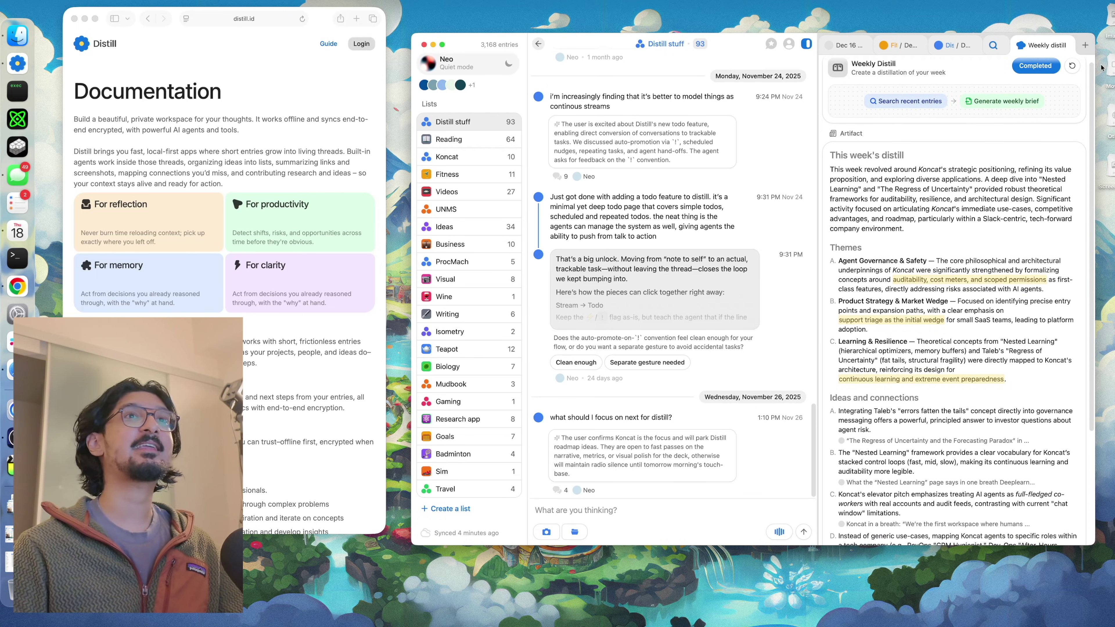
click(1085, 45)
Step: Run the Reading review recipe in the sidecar, covering the past two weeks, and return to its tab
click(975, 314)
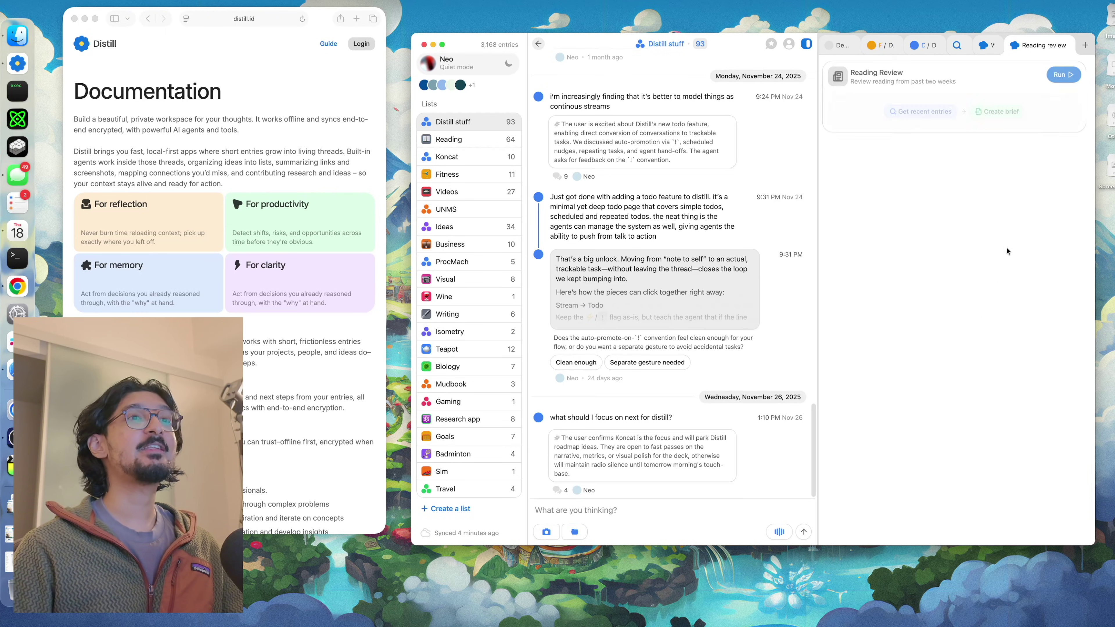
click(1062, 73)
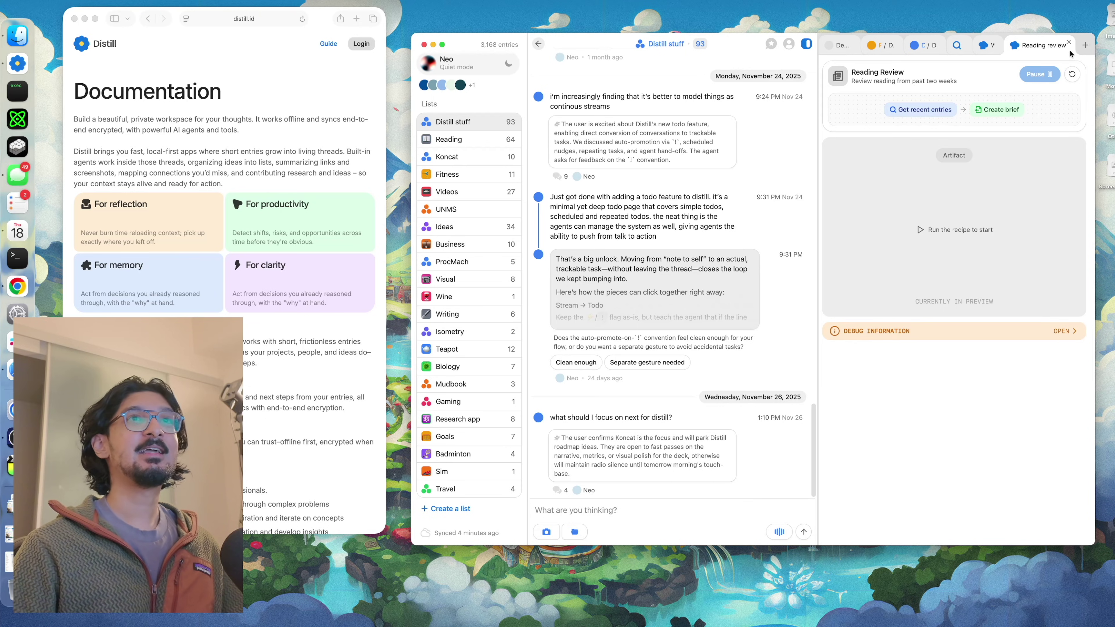
click(1085, 46)
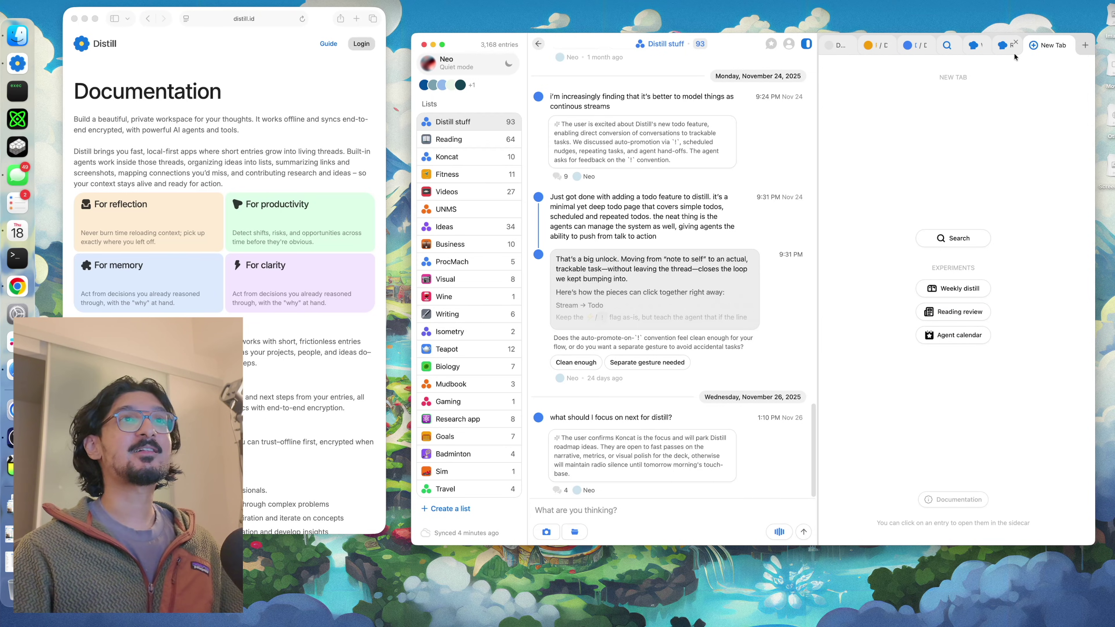
click(1006, 47)
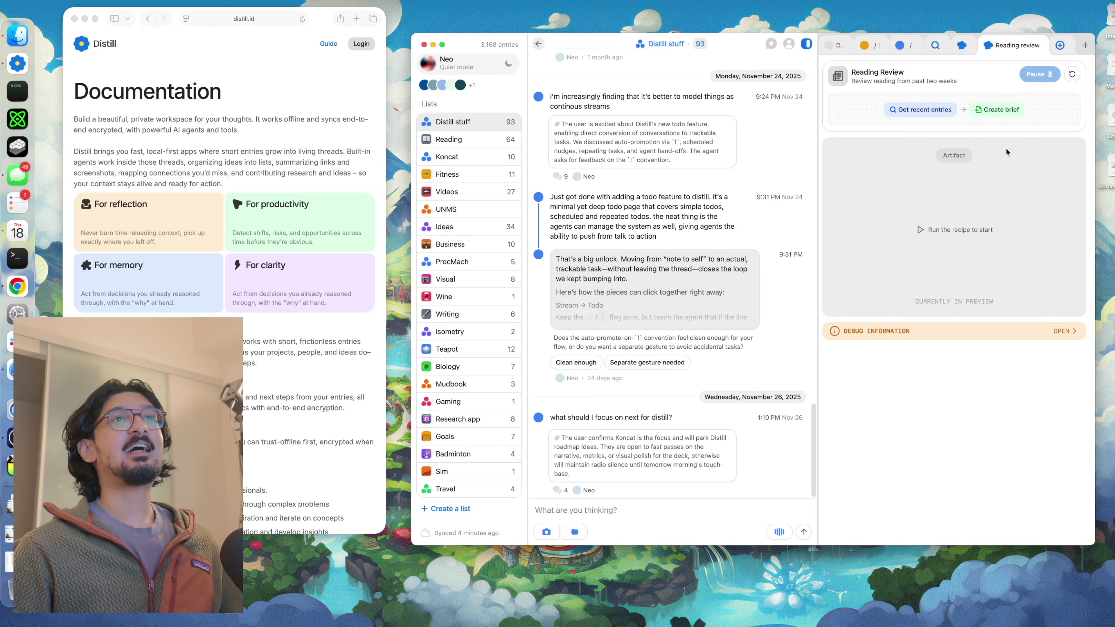